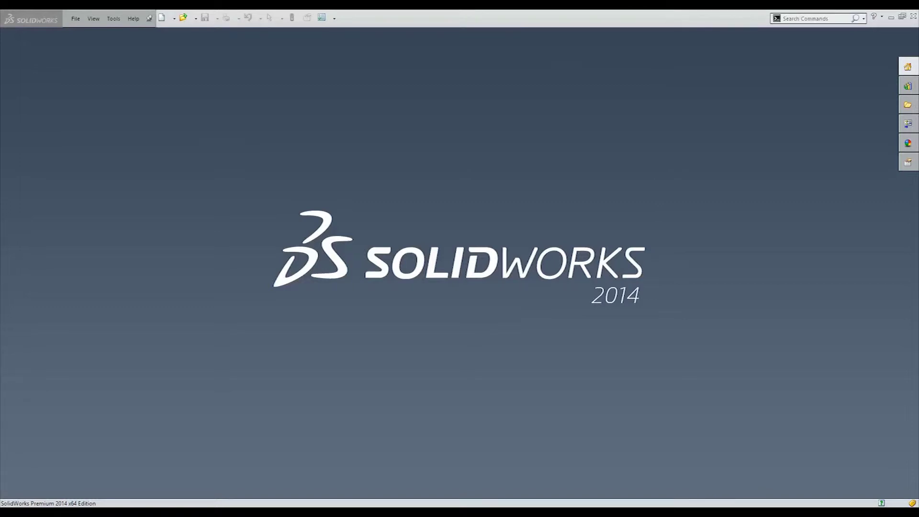
Review the lower-surface coordinate file in Notepad down to its final point 100.00000, 0.00000.
key("alt+Tab")
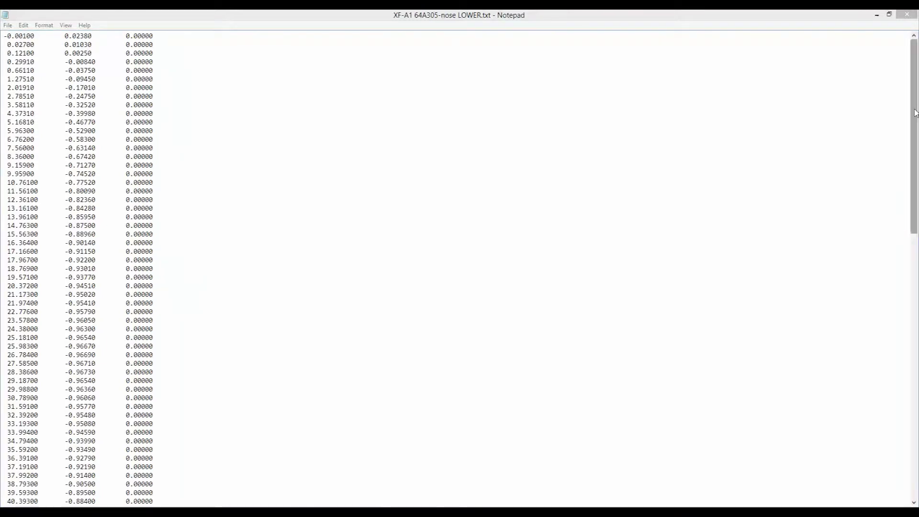
left_click_drag(915, 117, 917, 383)
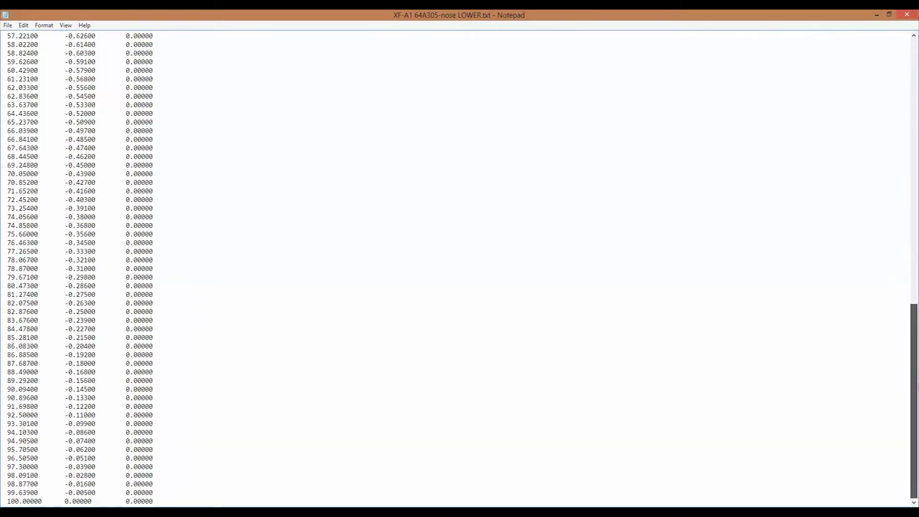
left_click_drag(917, 382, 916, 73)
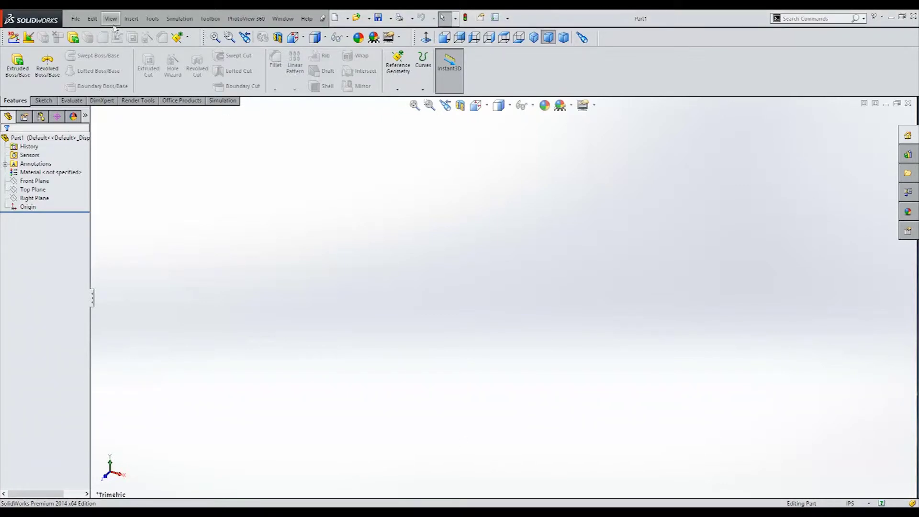
Import XF-A1 64A305-nose UPPER.txt with Curve Through XYZ Points to create the 131-point Curve1.
left_click(131, 21)
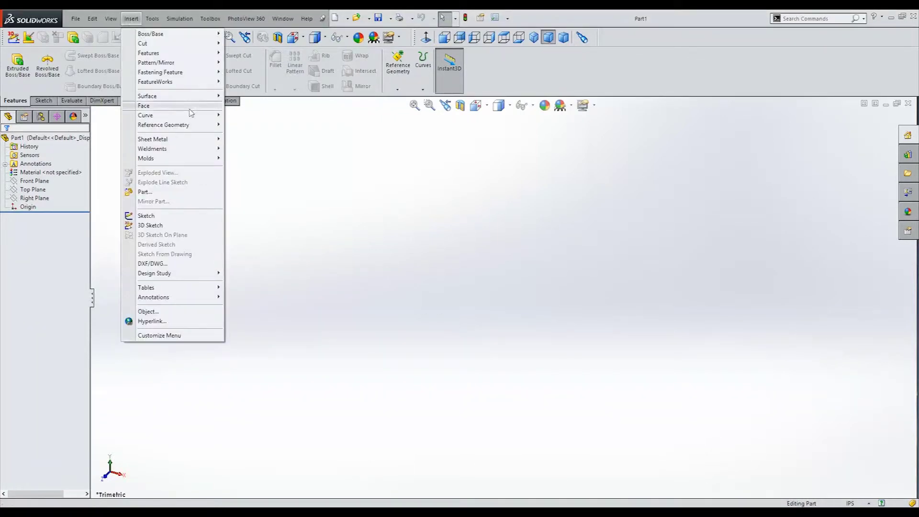
mouse_move(192, 116)
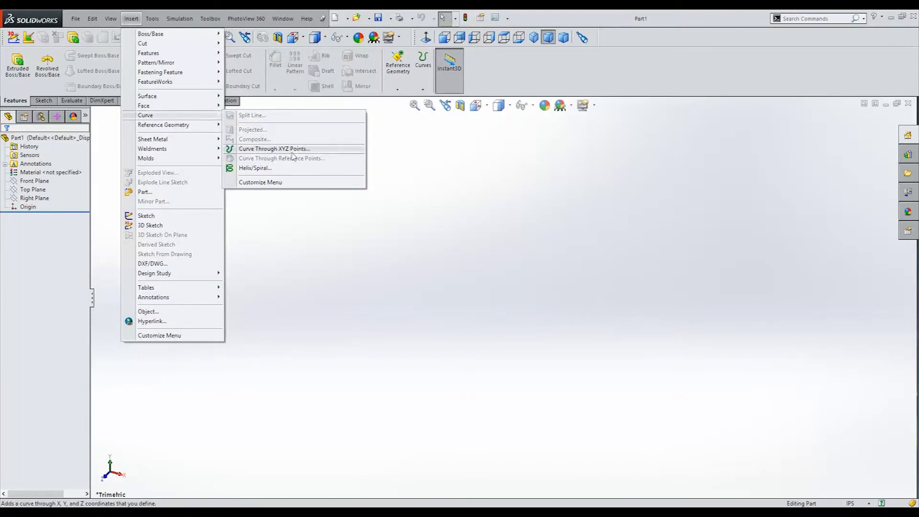
left_click(321, 149)
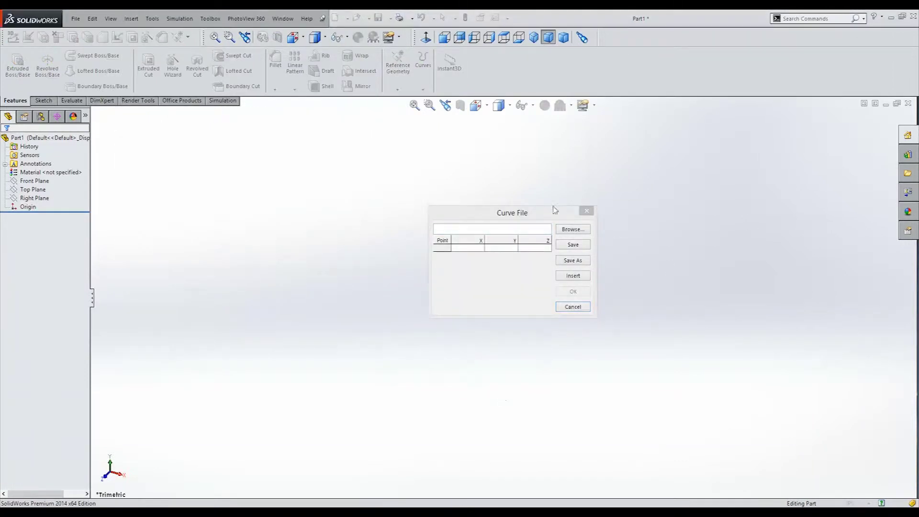
left_click(570, 231)
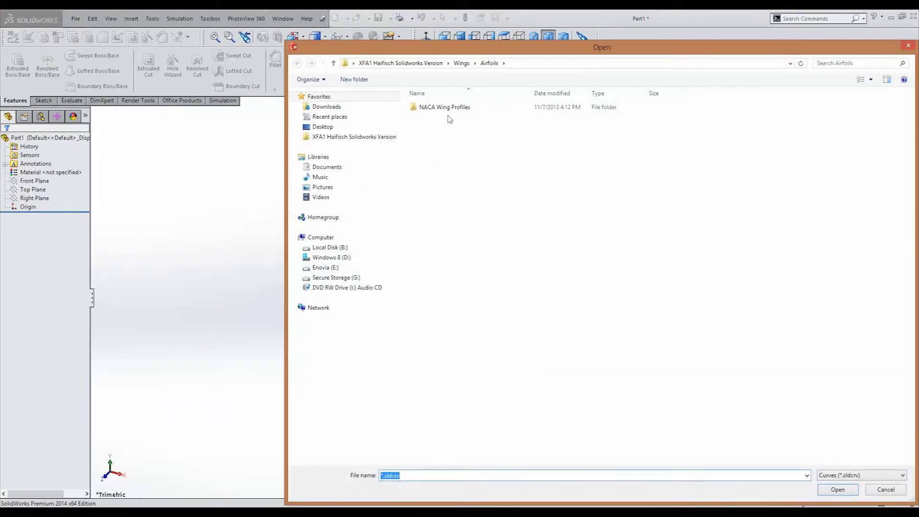
left_click(868, 479)
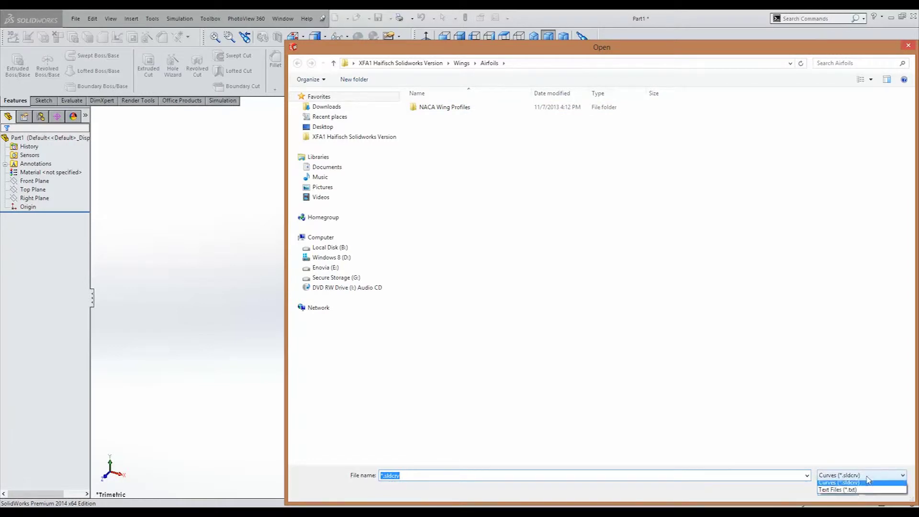
left_click(831, 493)
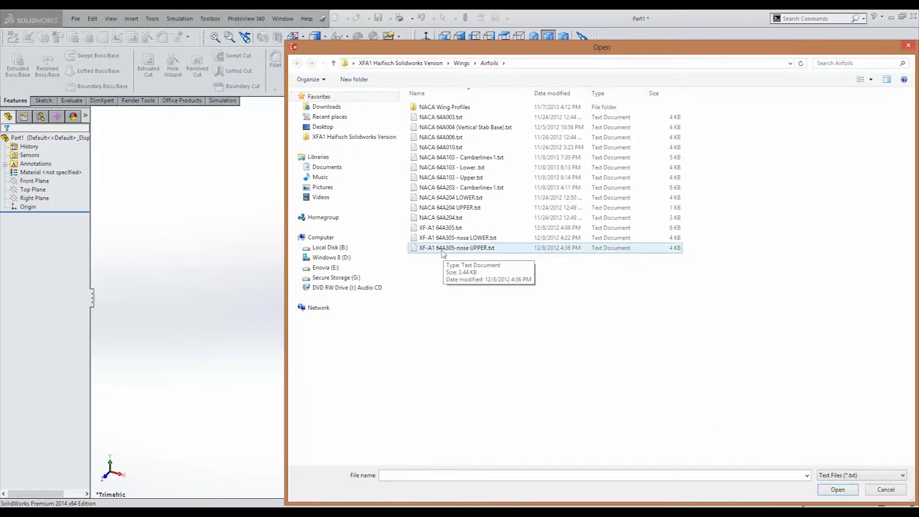
left_click(478, 249)
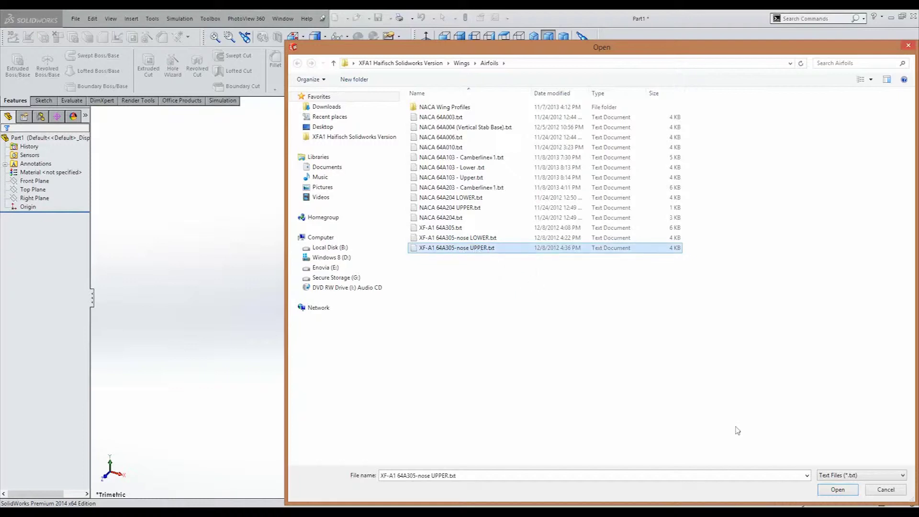
left_click(837, 490)
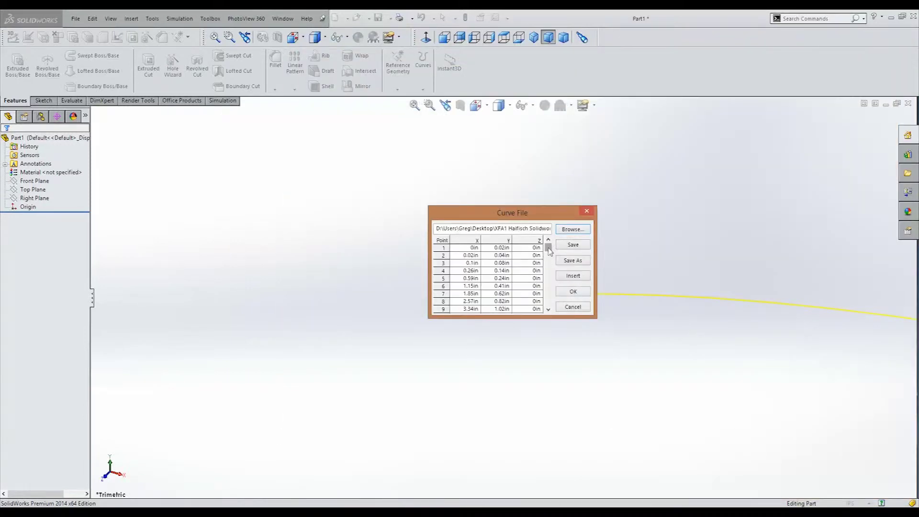
mouse_move(549, 250)
left_mouse_down()
mouse_move(549, 310)
mouse_move(550, 250)
left_mouse_up()
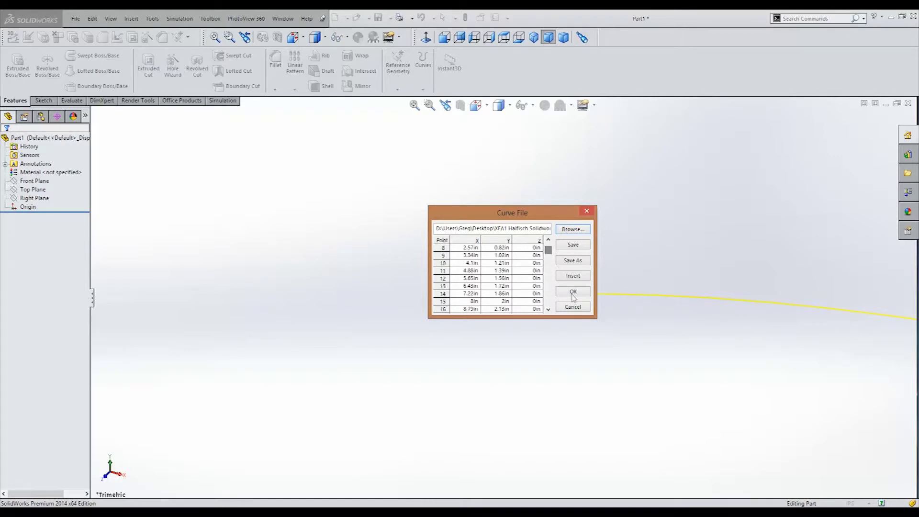
left_click(573, 295)
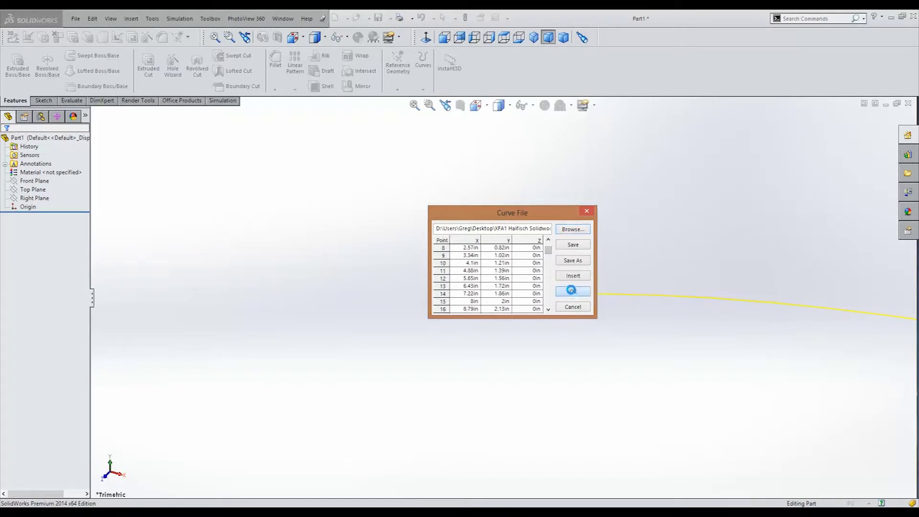
left_click(549, 37)
Import XF-A1 64A305-nose LOWER.txt as a second XYZ-point curve and view the airfoil from the front.
middle_click_drag(511, 201, 441, 244)
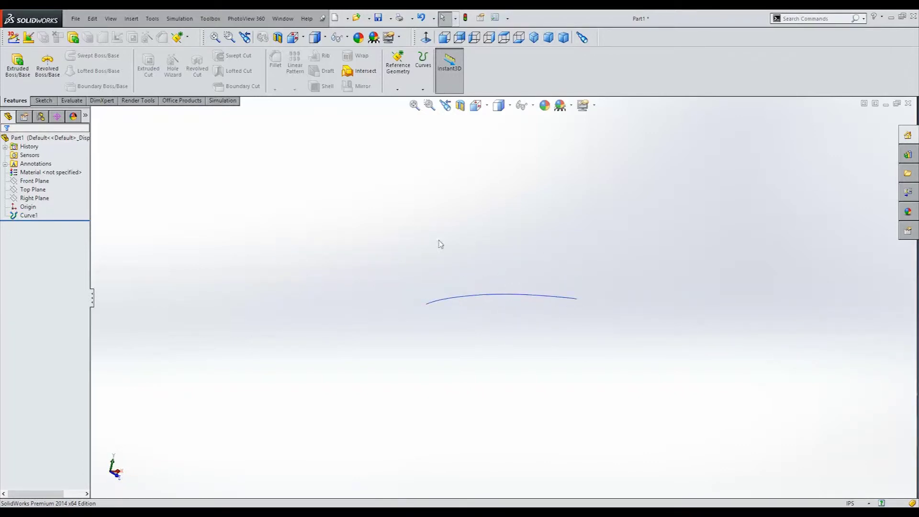
left_click(131, 18)
mouse_move(146, 115)
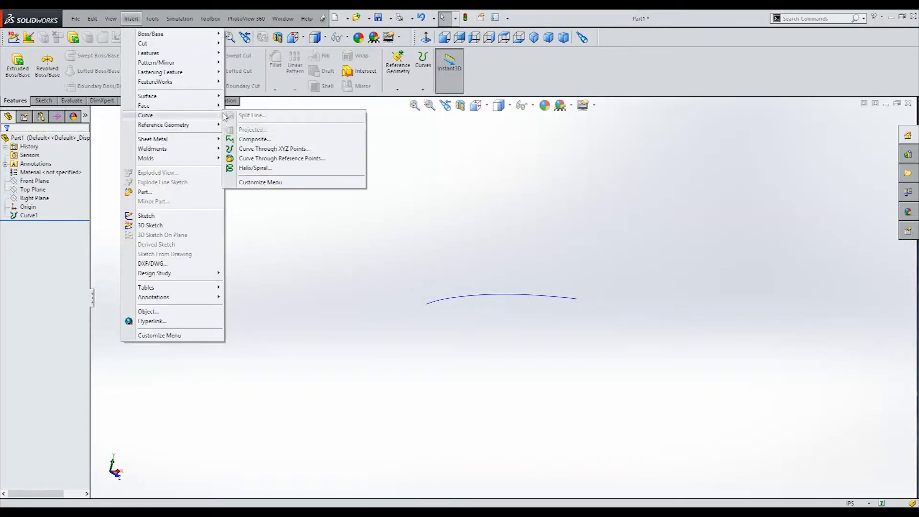
left_click(264, 149)
left_click(573, 229)
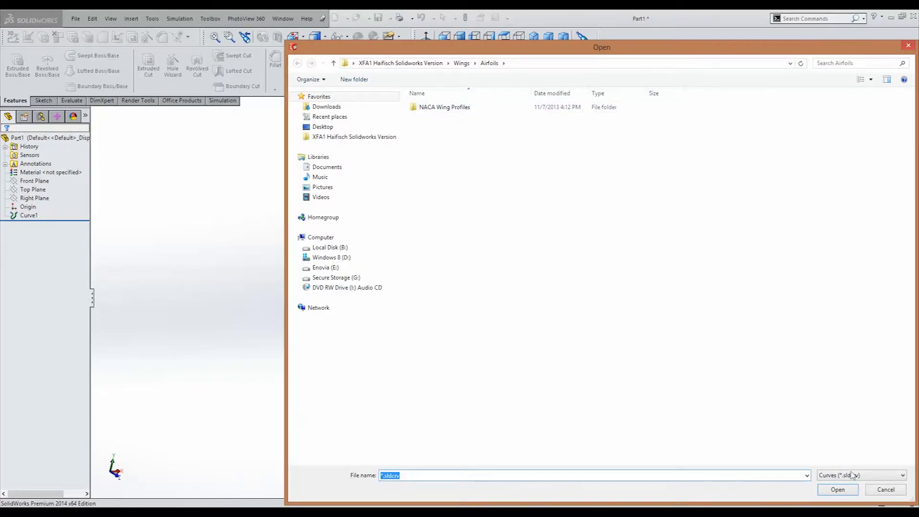
left_click(852, 475)
left_click(854, 493)
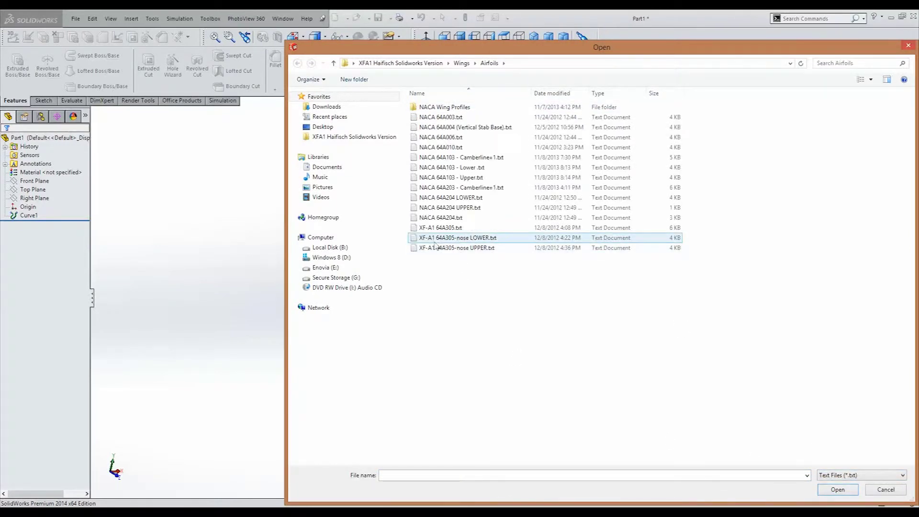
left_click(466, 239)
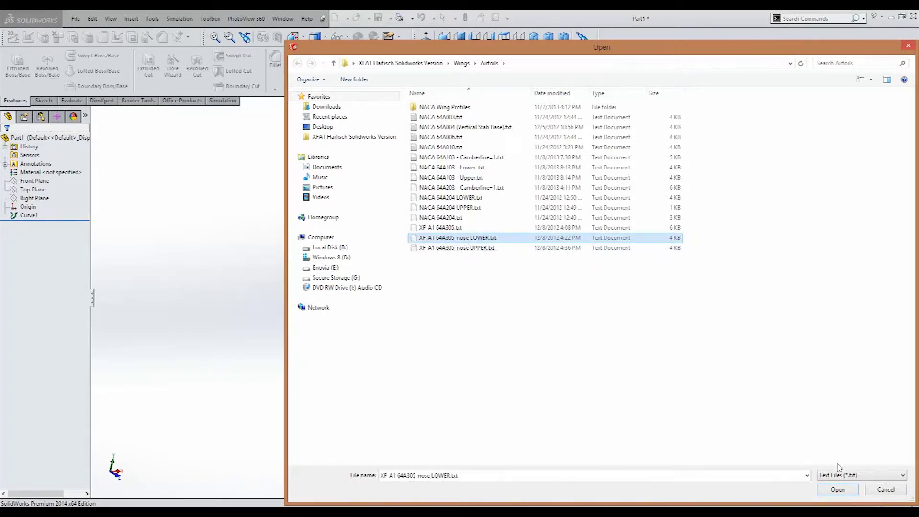
left_click(837, 490)
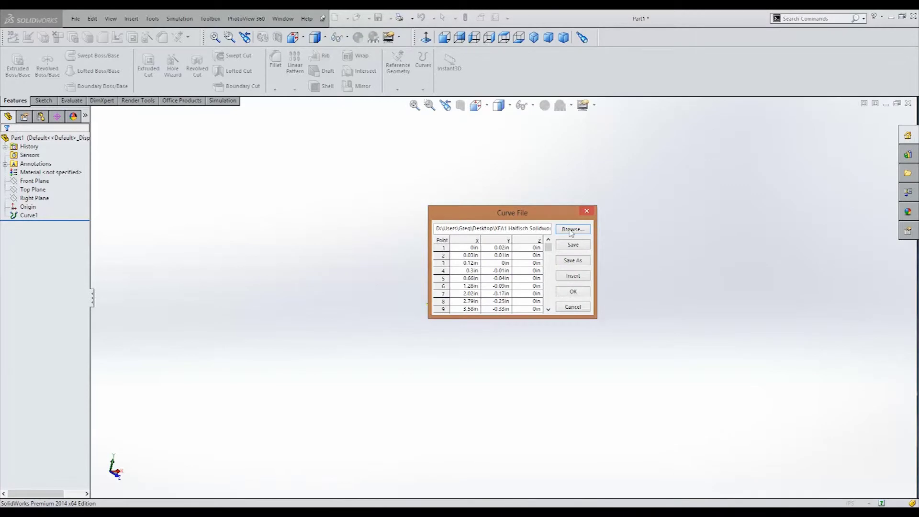
left_click(573, 292)
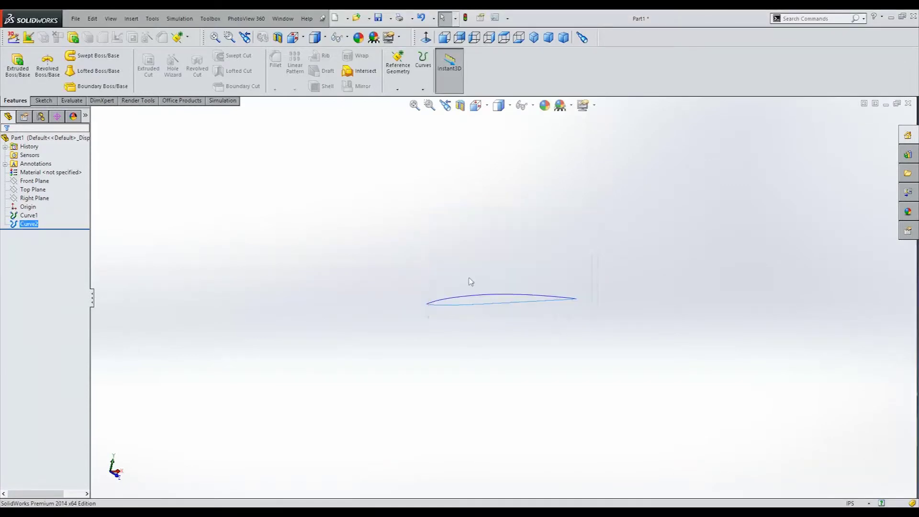
left_click(442, 40)
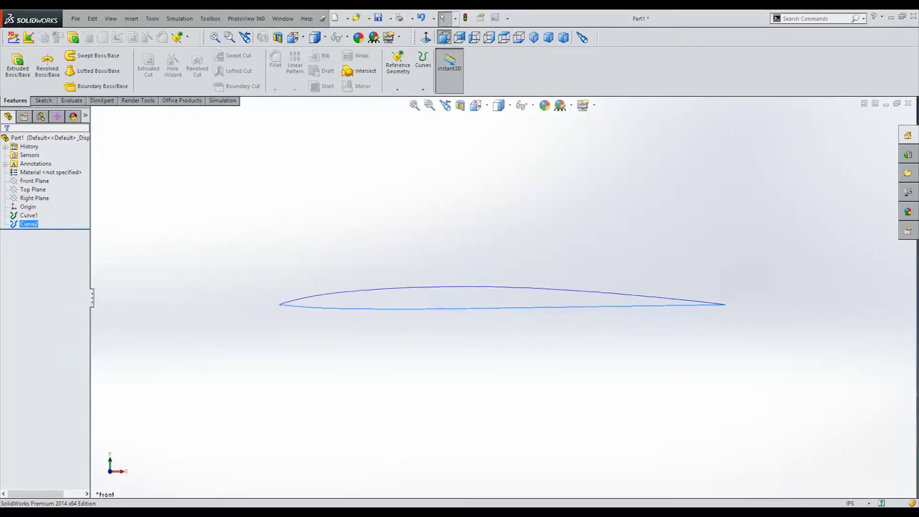
key("Escape")
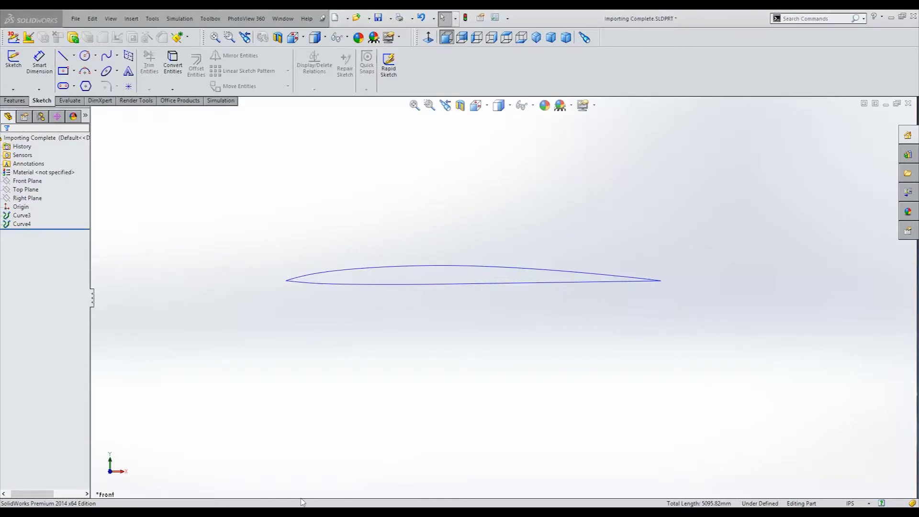
Open an empty Sketch2 on the Top Plane.
left_click(27, 191)
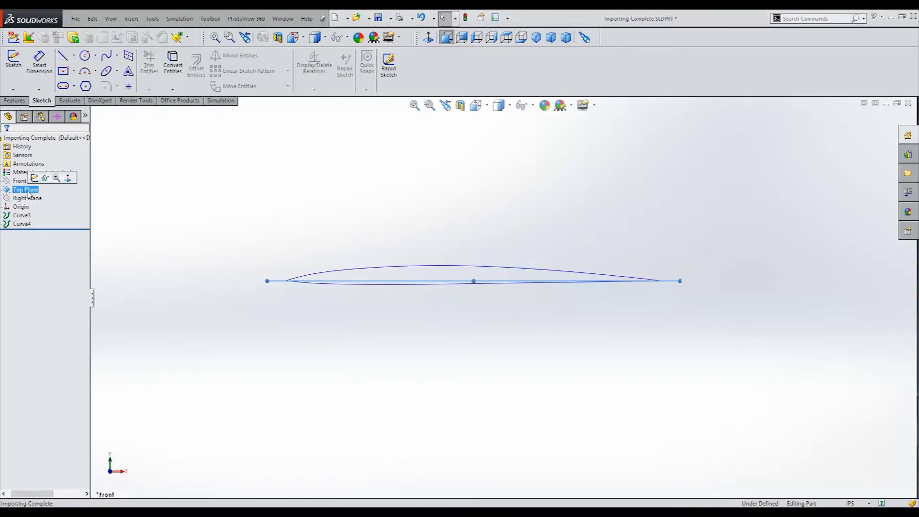
left_click(37, 178)
scroll(478, 268, "up", 8)
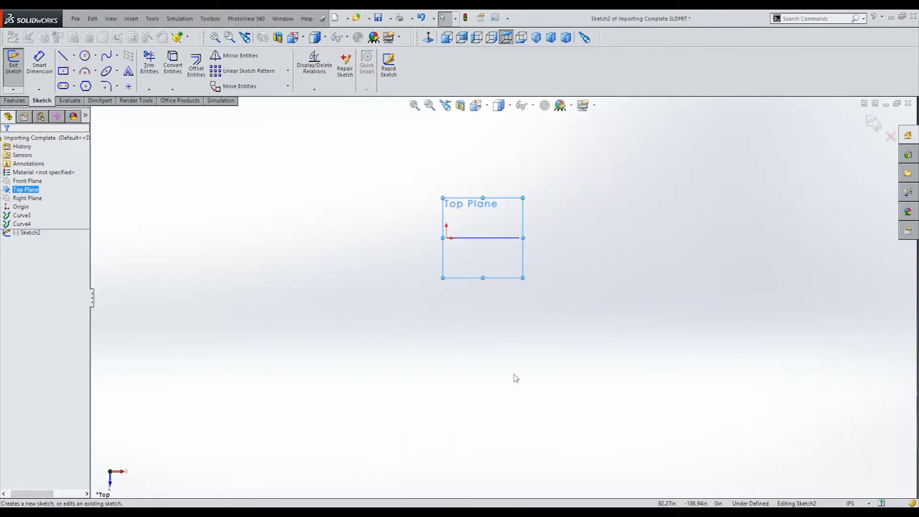
scroll(570, 299, "down", 2)
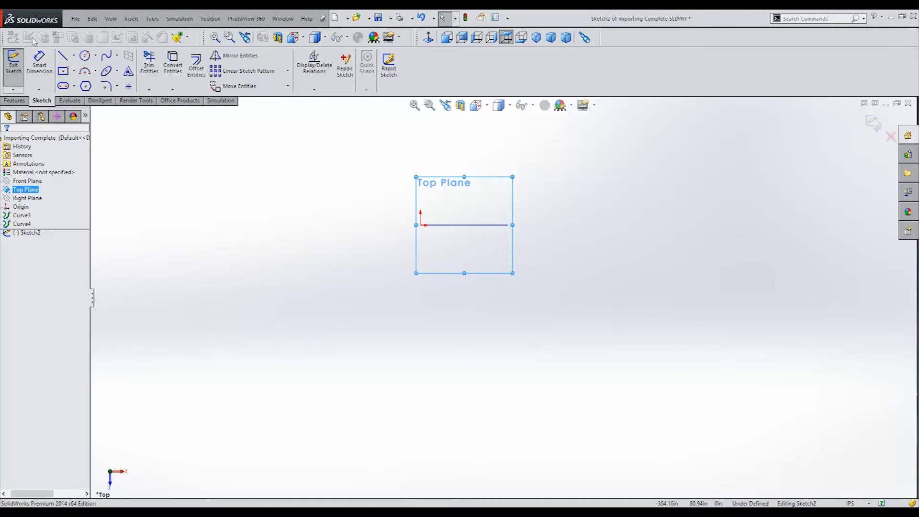
Draw a closed rectangle of construction centerlines starting and ending at the origin.
left_click(74, 56)
left_click(86, 78)
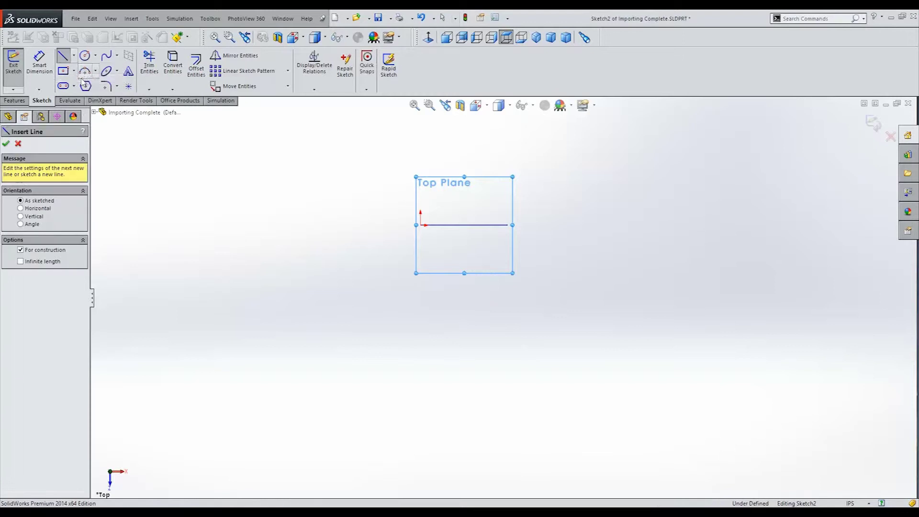
left_click(507, 225)
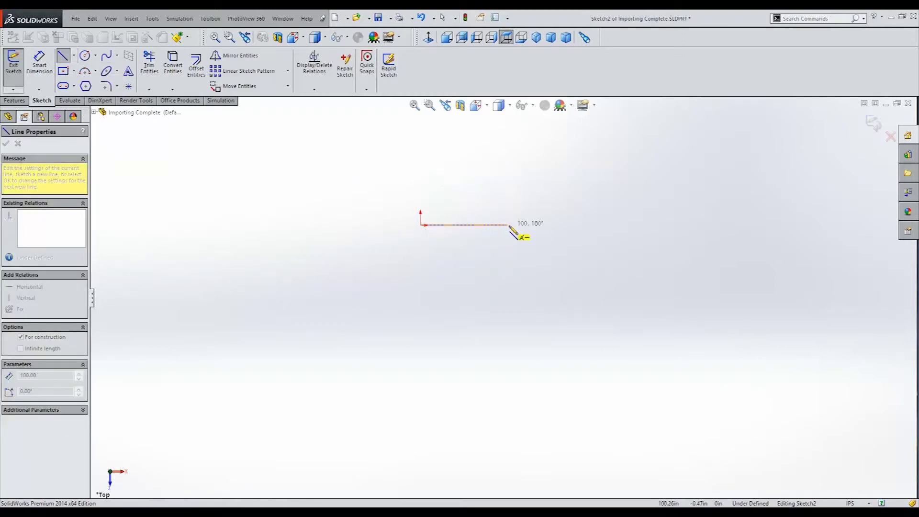
left_click(508, 462)
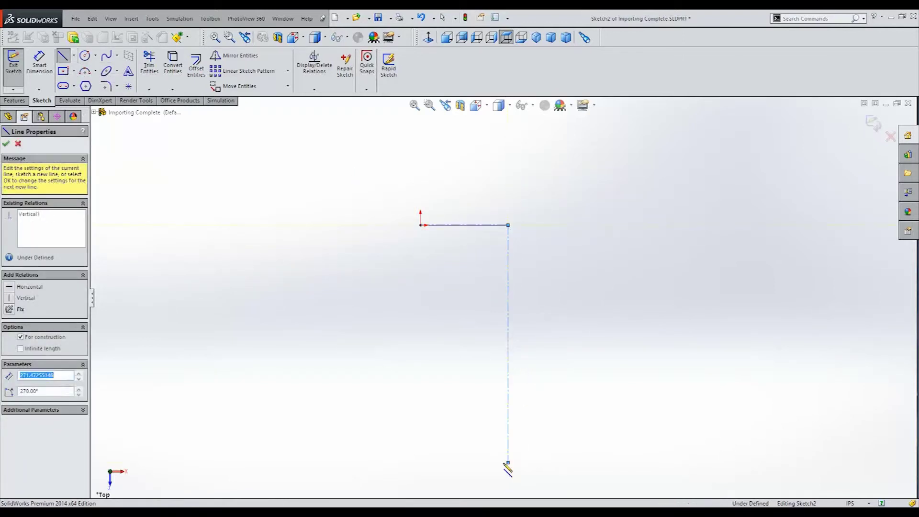
left_click(421, 463)
left_click(421, 225)
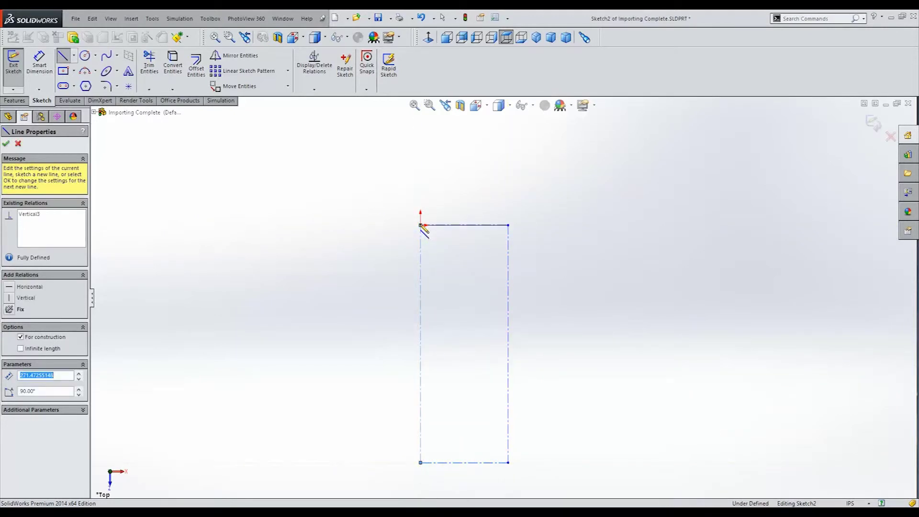
key("Escape")
Dimension the rectangle's top and bottom edges at 100.00 each.
key("d")
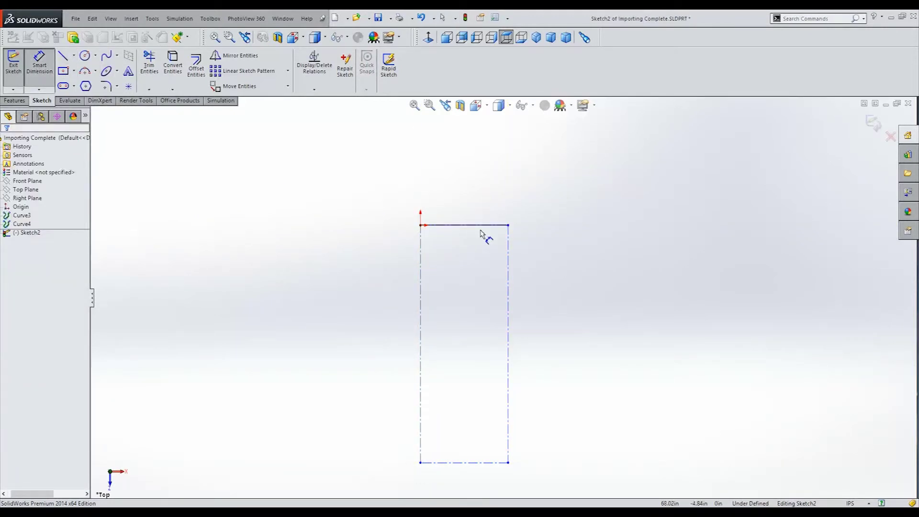
left_click(480, 230)
left_click(462, 203)
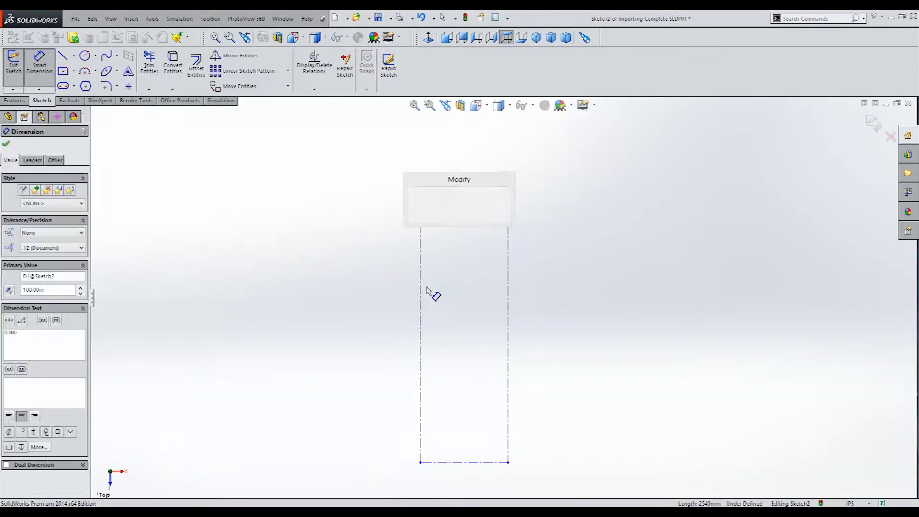
left_click(412, 193)
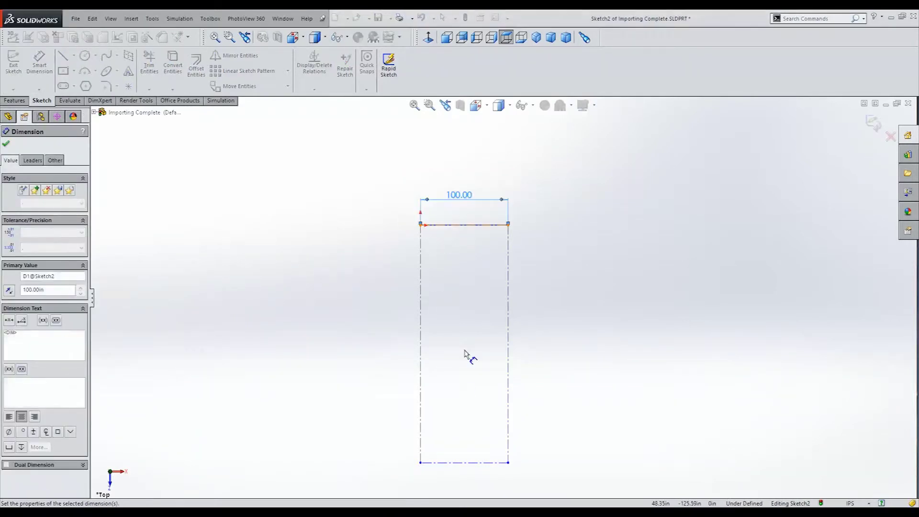
left_click(467, 463)
left_click(468, 484)
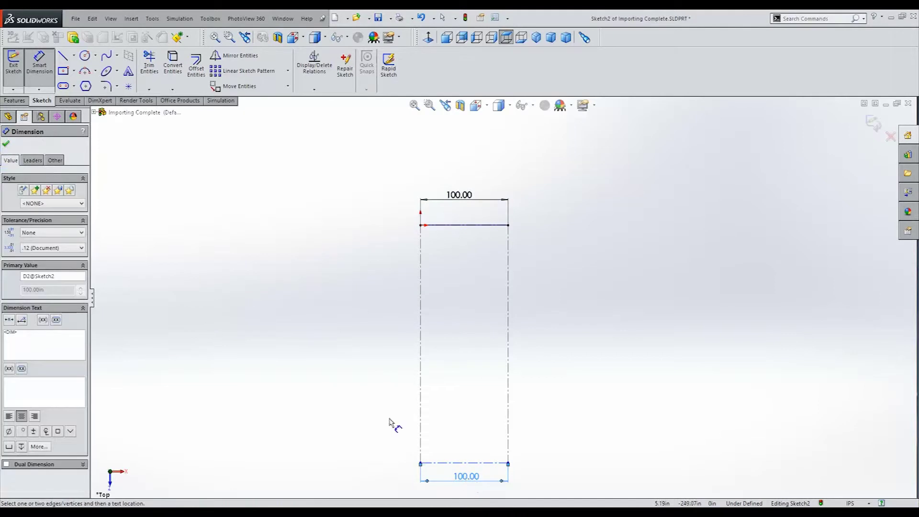
key("f")
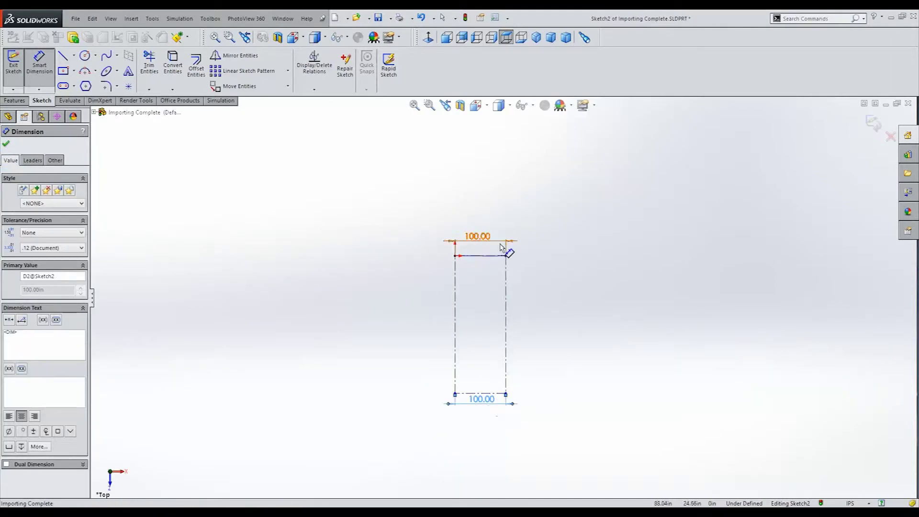
left_click(507, 286)
key("Escape")
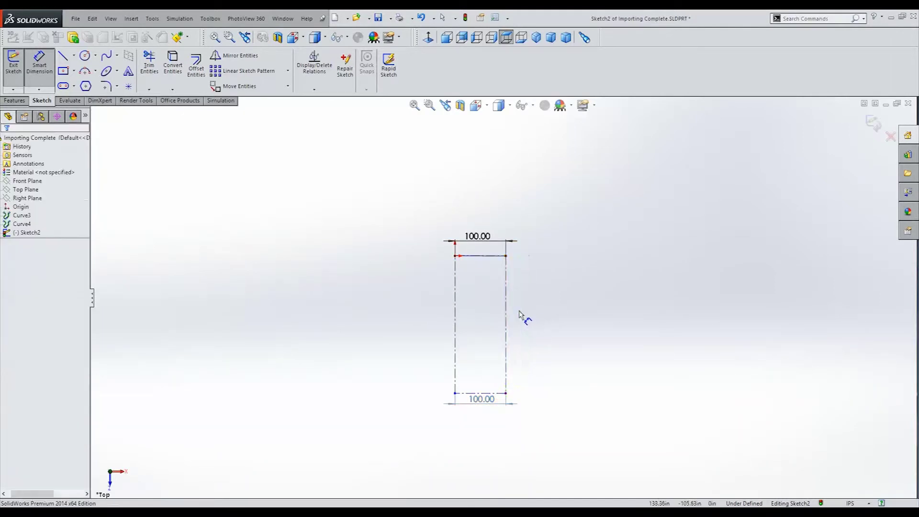
scroll(549, 380, "down", 3)
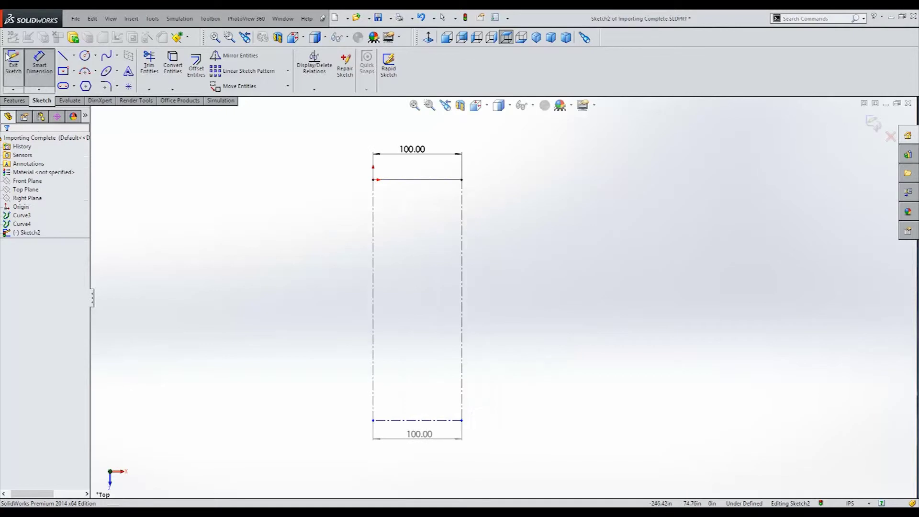
Dimension the spacing between the top and bottom edges as 271.47.
left_click(410, 180)
left_click(438, 420)
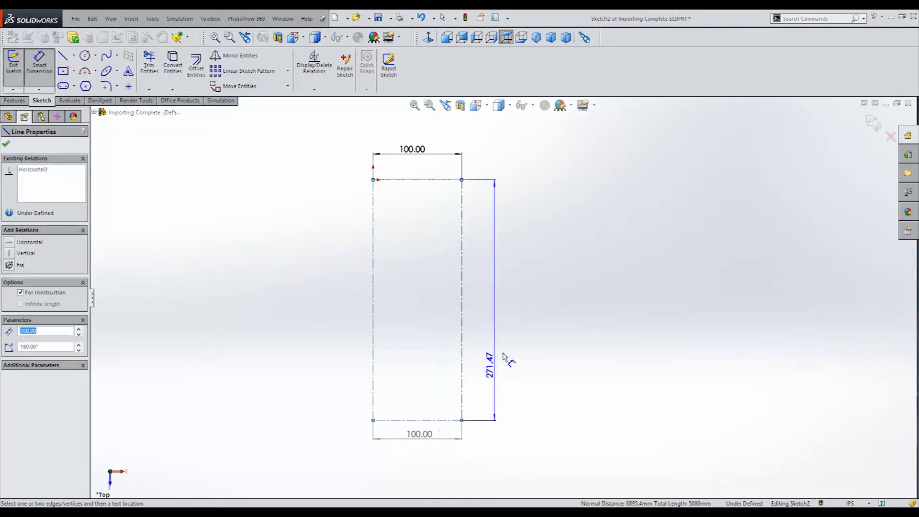
left_click(531, 299)
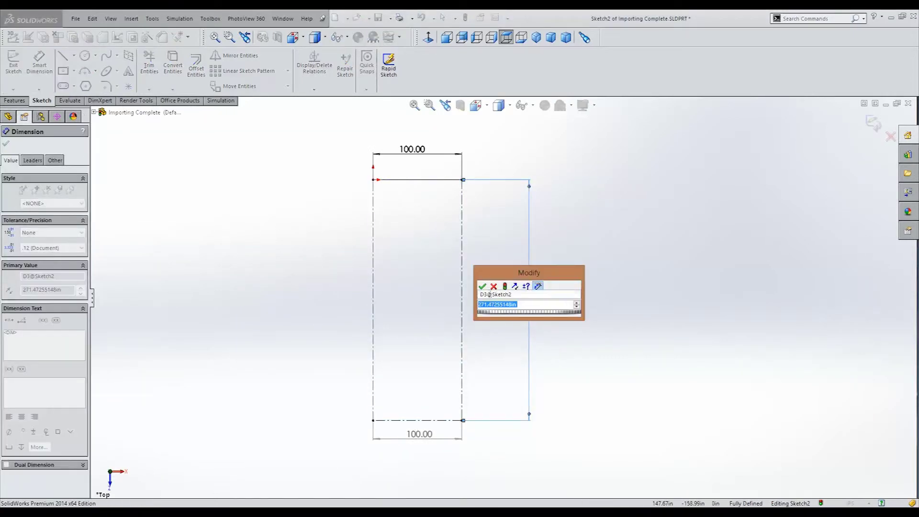
left_click(483, 287)
key("Escape")
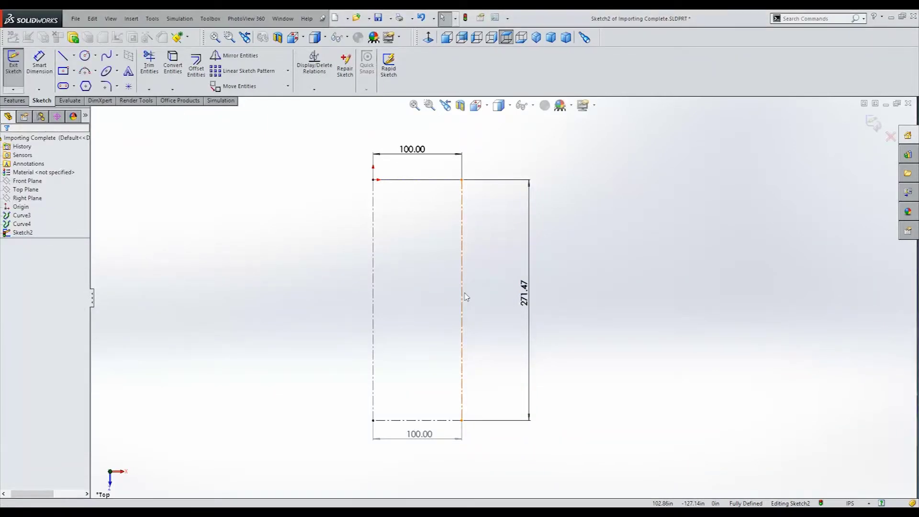
left_click(463, 297)
left_click(468, 300)
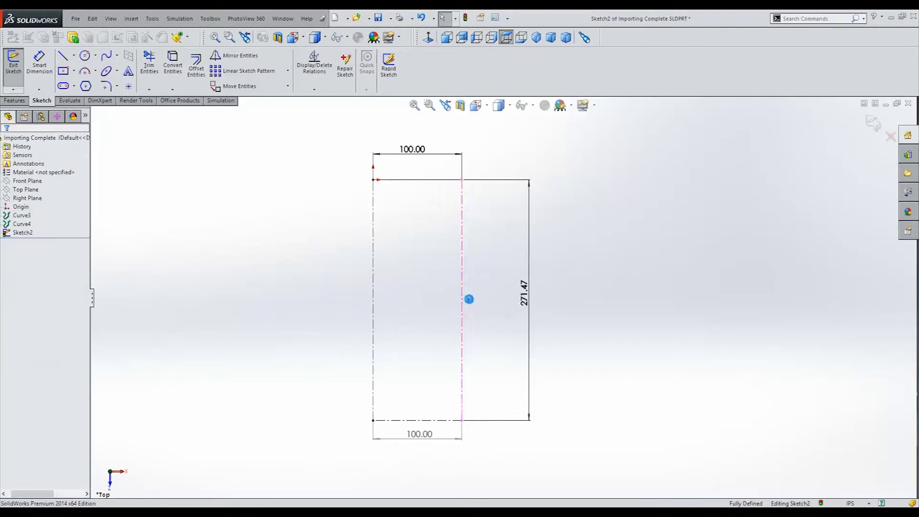
left_click(375, 298)
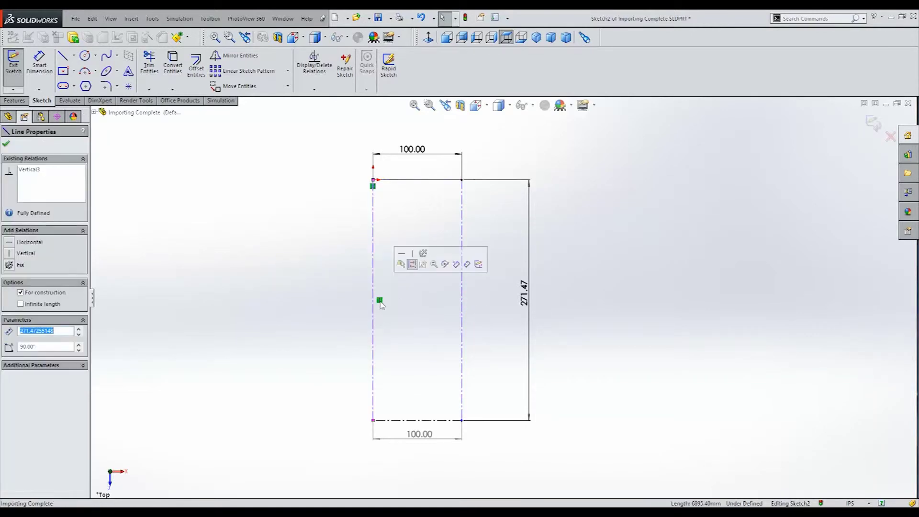
left_click(381, 302)
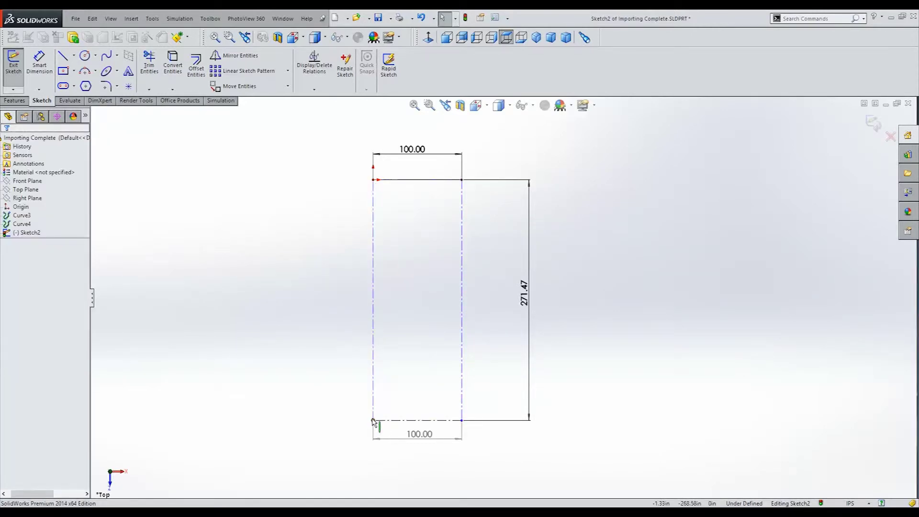
Restore the left edge to vertical and draw a centerline leftward from the top-left corner.
mouse_move(373, 421)
left_mouse_down()
mouse_move(421, 426)
mouse_move(382, 428)
left_mouse_up()
left_click(307, 335)
left_click(74, 56)
left_click(85, 76)
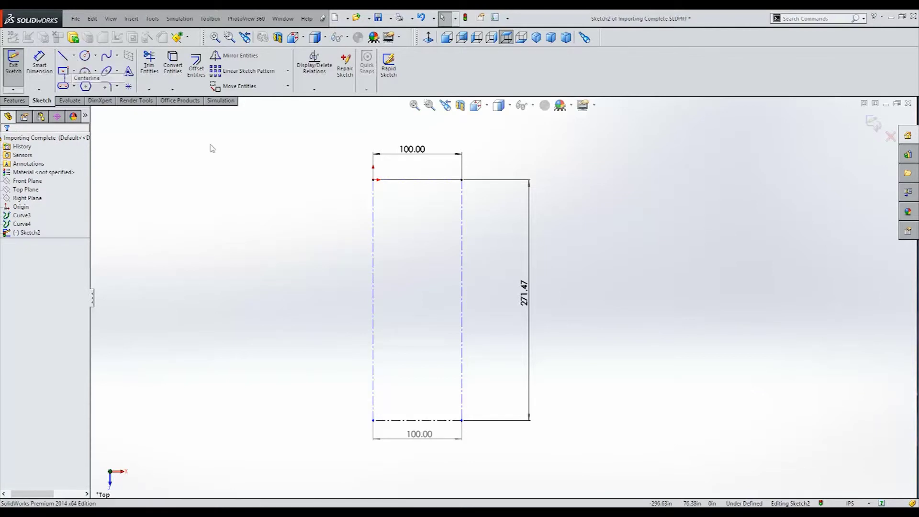
left_click(373, 180)
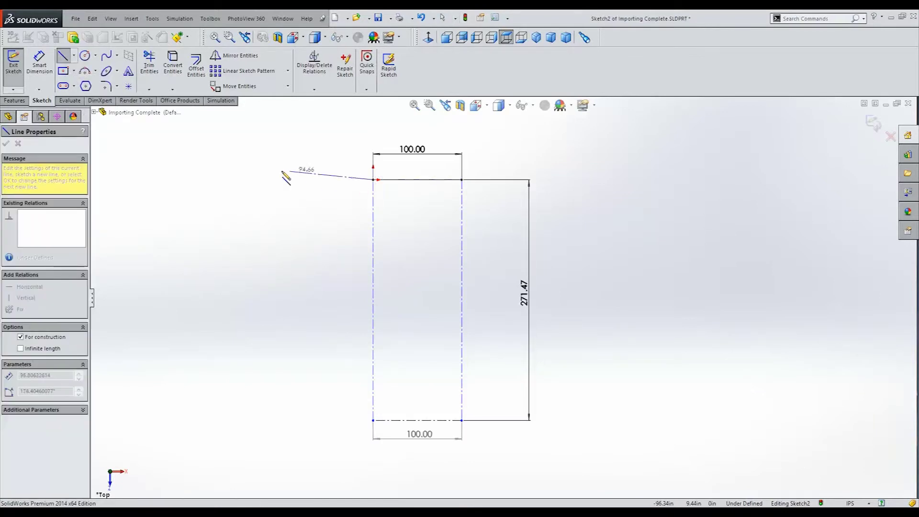
left_click(230, 180)
key("Escape")
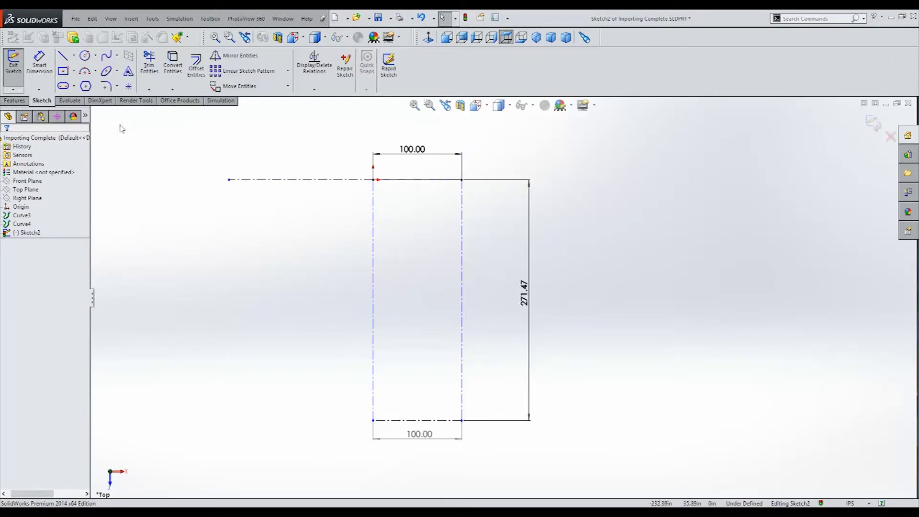
Fix both top corners at 90° with angle dimensions and exit the planform sketch.
left_click(39, 64)
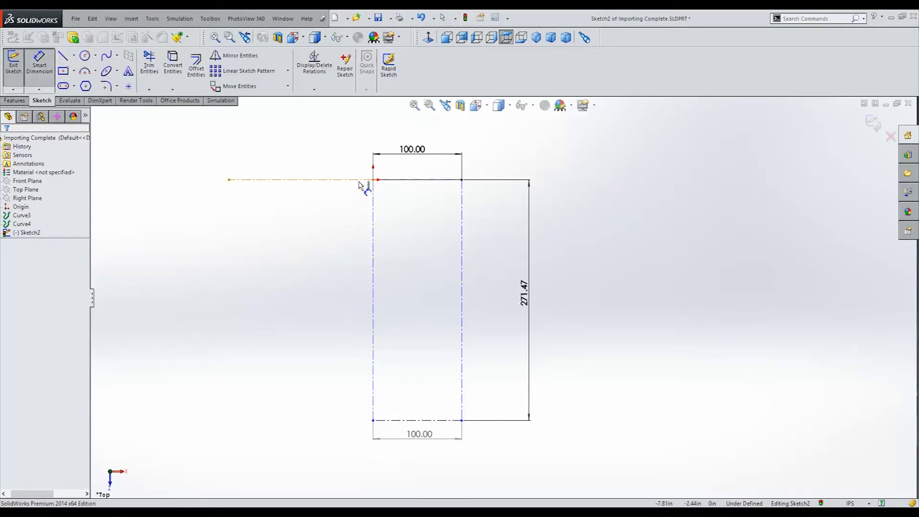
left_click(360, 181)
left_click(374, 237)
left_click(302, 281)
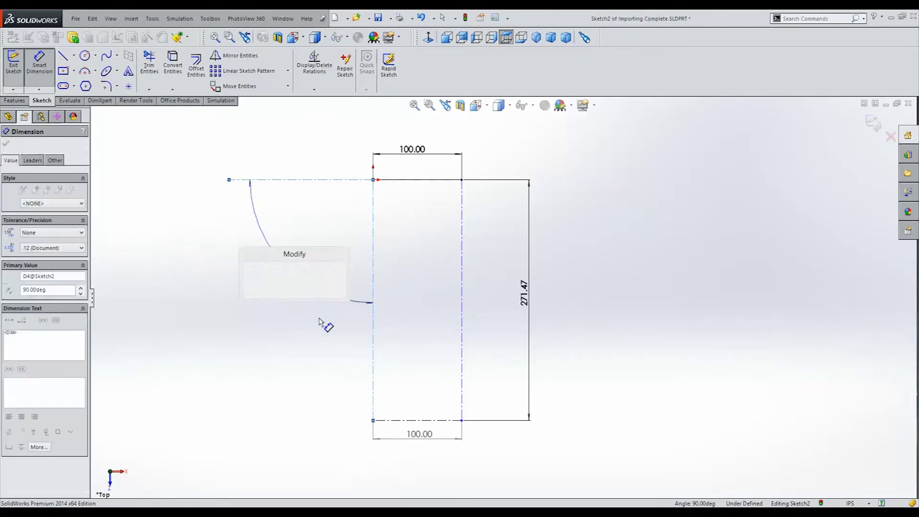
key("Return")
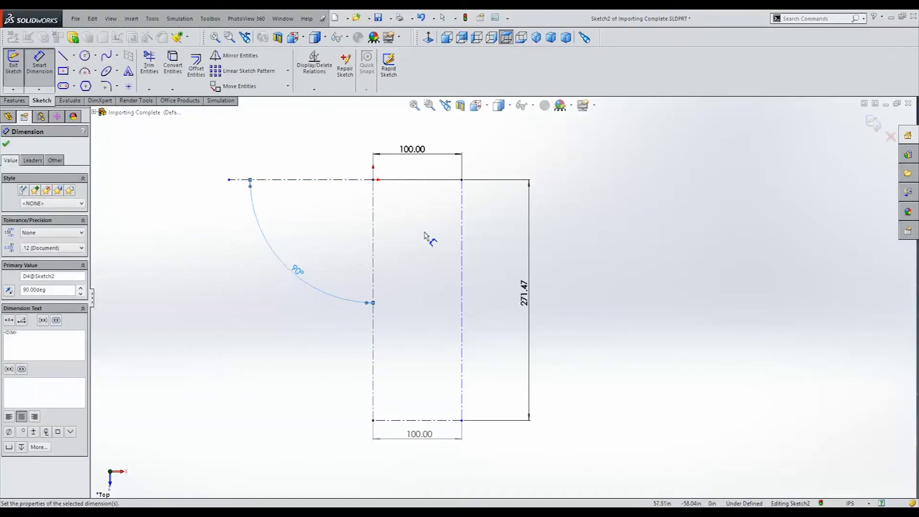
left_click(358, 182)
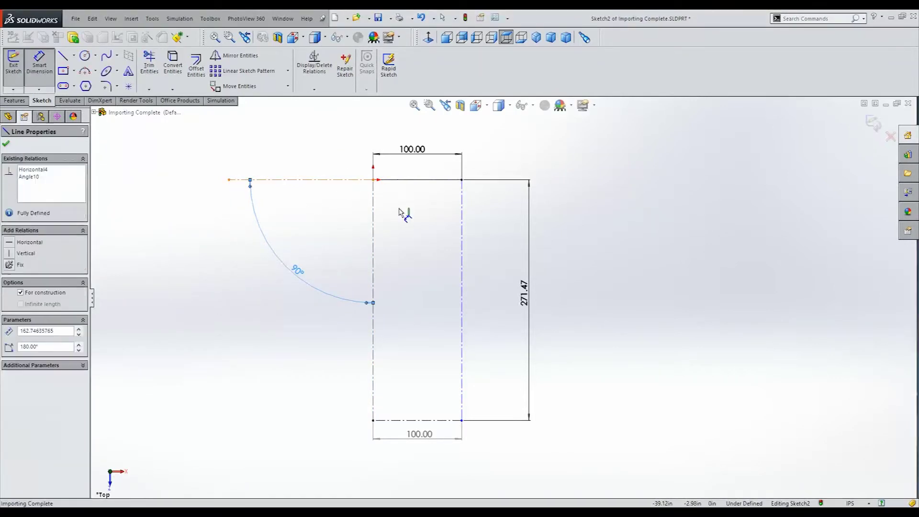
left_click(463, 233)
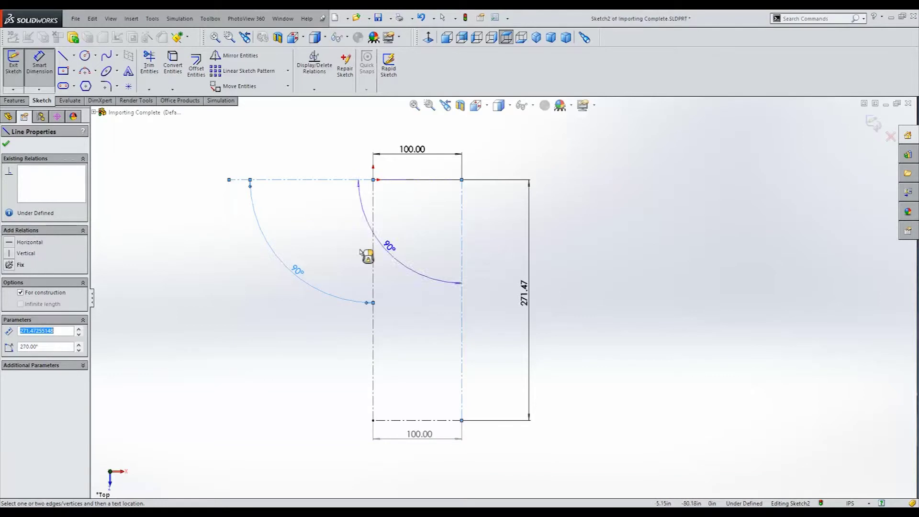
left_click(436, 220)
key("Return")
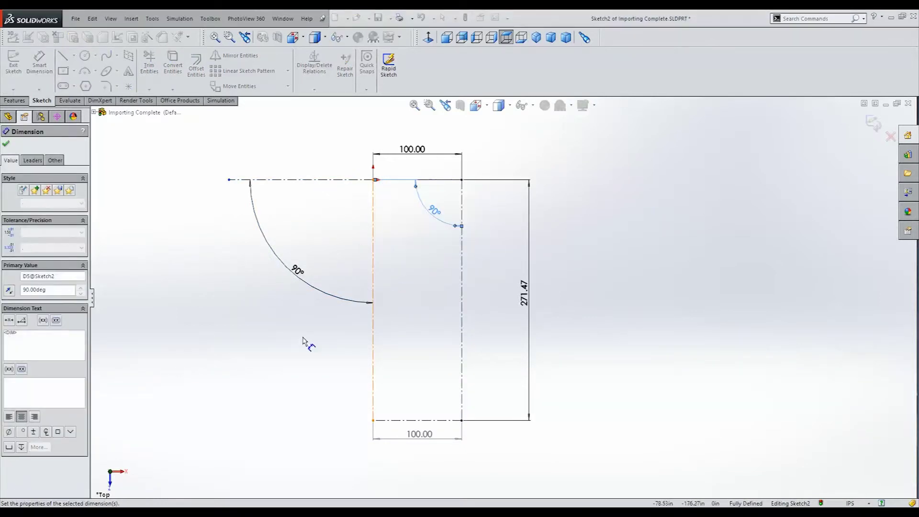
key("Escape")
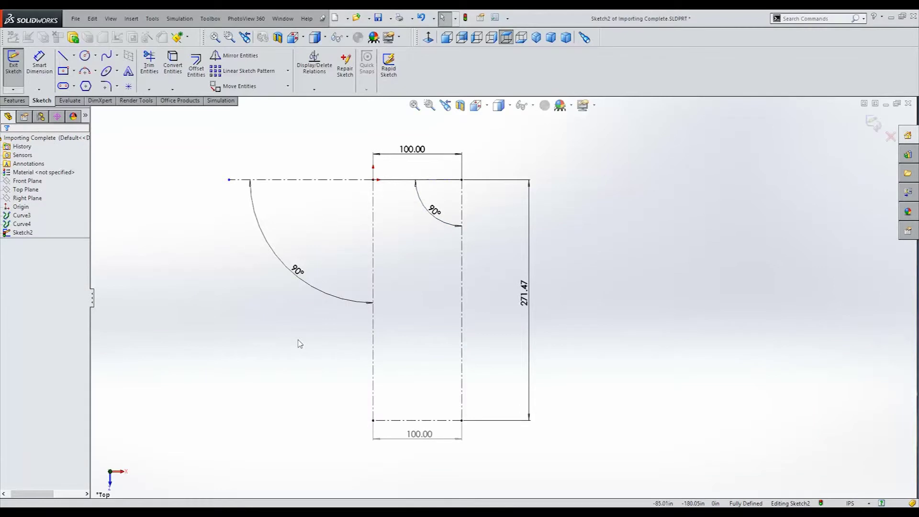
left_click(15, 72)
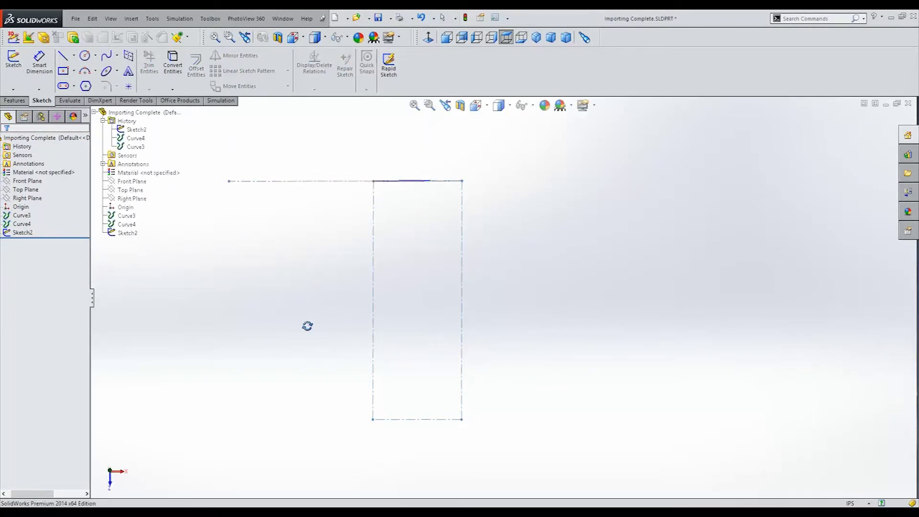
mouse_move(308, 326)
middle_mouse_down()
mouse_move(297, 203)
mouse_move(201, 323)
middle_mouse_up()
left_click(25, 181)
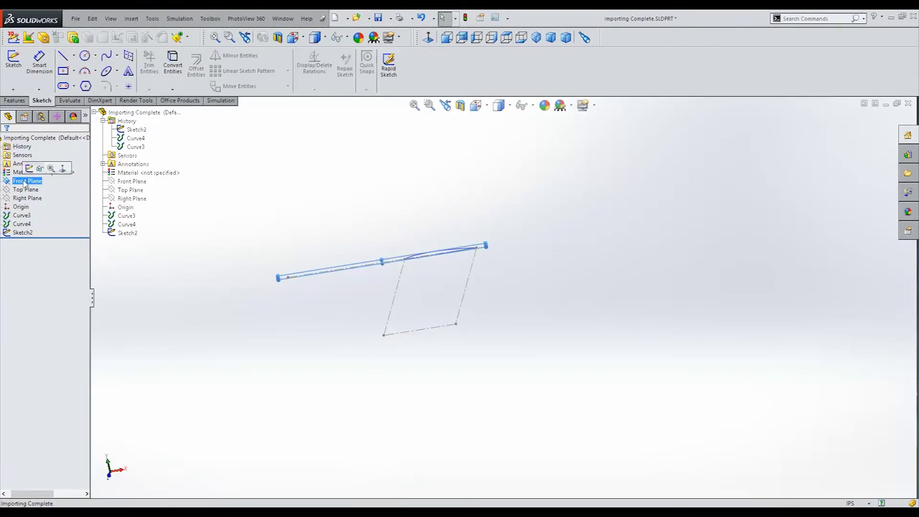
Start a Front Plane sketch and convert both airfoil curves into sketch geometry.
left_click(27, 169)
left_click(429, 39)
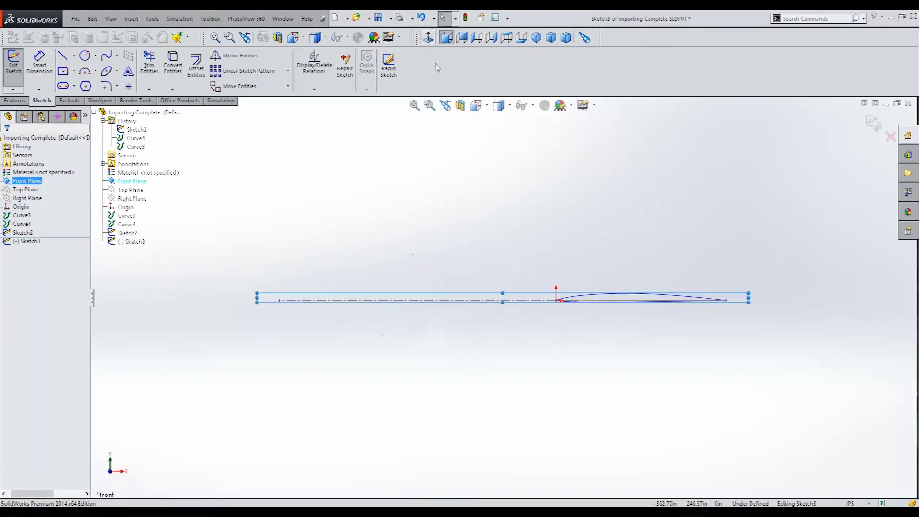
key("ctrl+1")
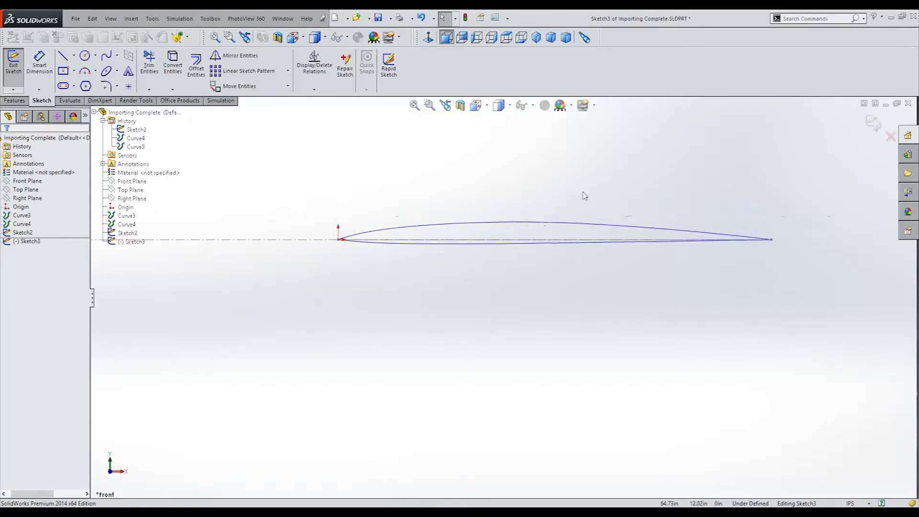
left_click(570, 223)
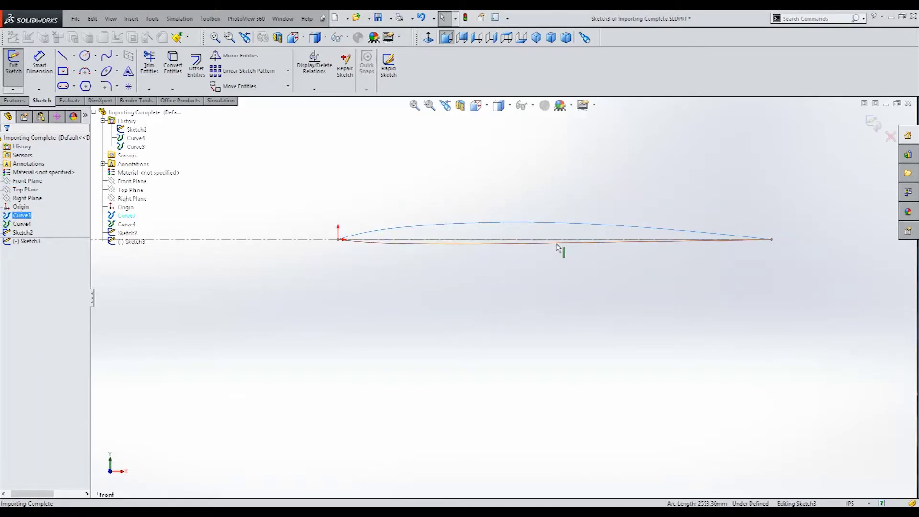
left_click(558, 246, "ctrl")
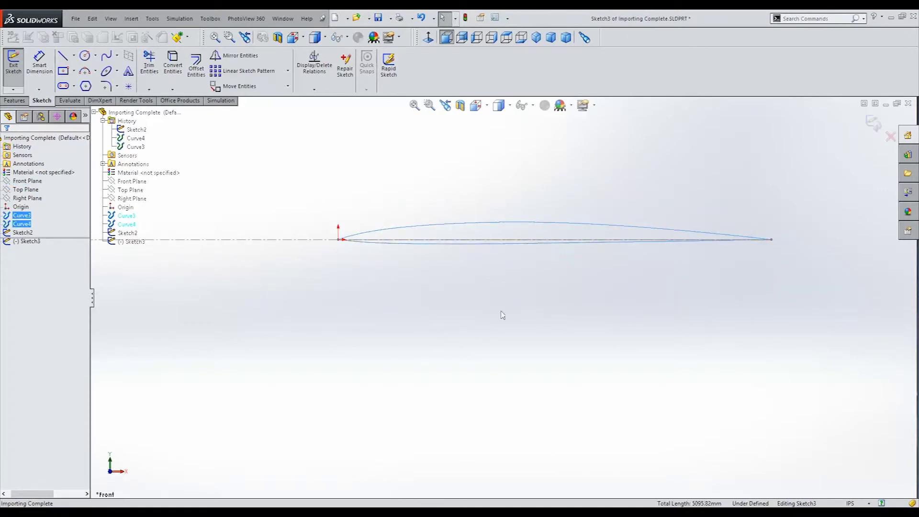
left_click(170, 84)
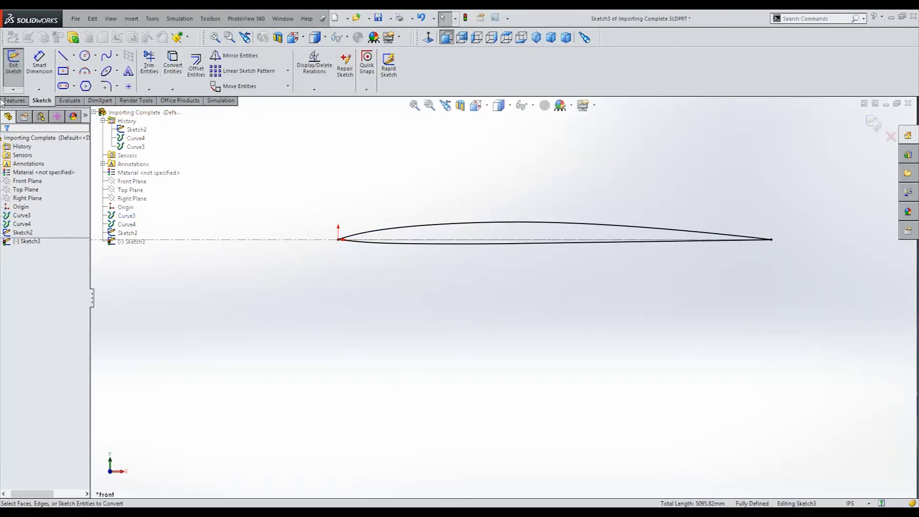
scroll(671, 273, "up", 2)
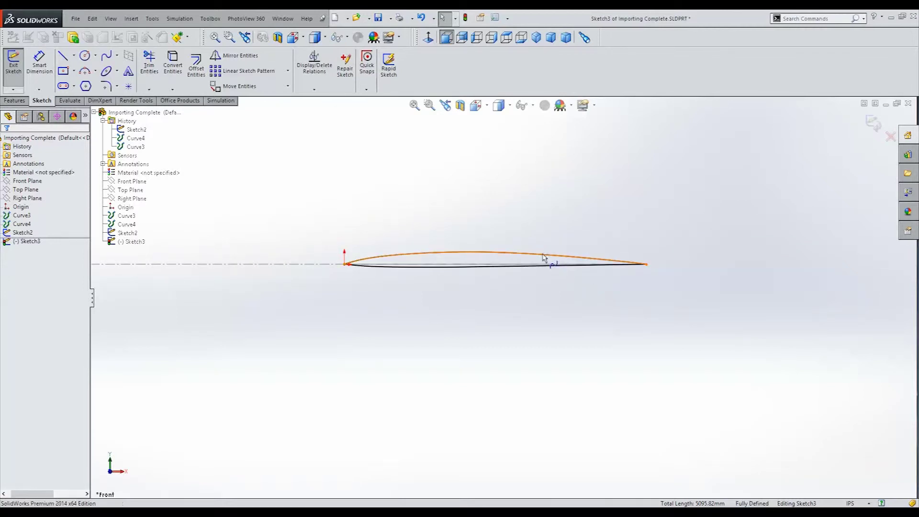
left_click(494, 269)
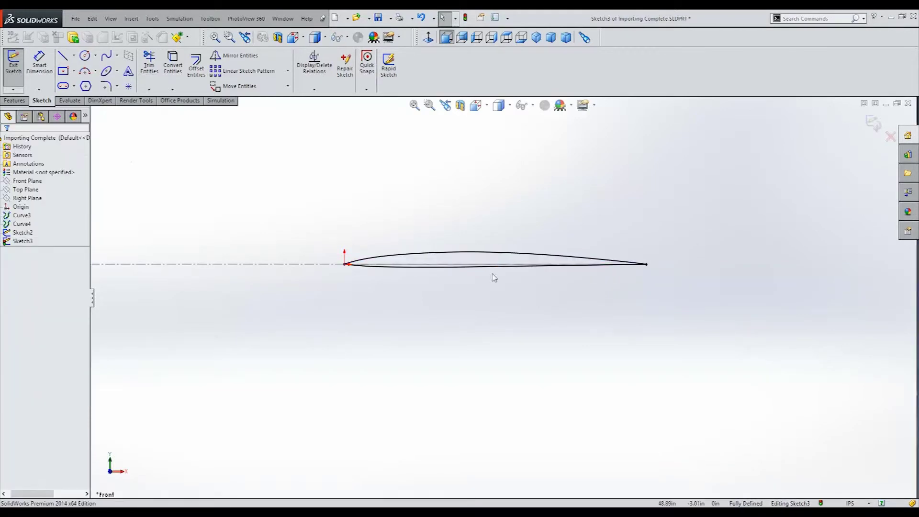
Make the airfoil's leading-edge point coincident with the origin.
left_click(496, 273)
key("Escape")
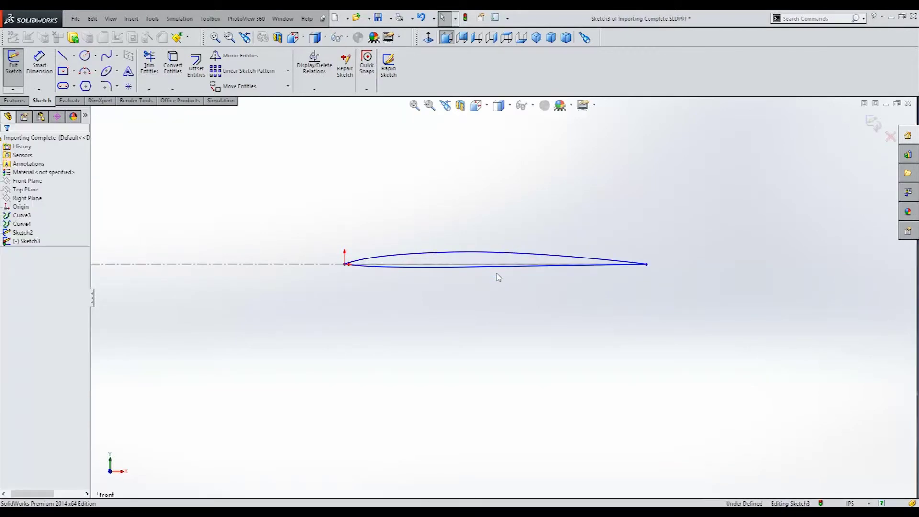
left_click(346, 265)
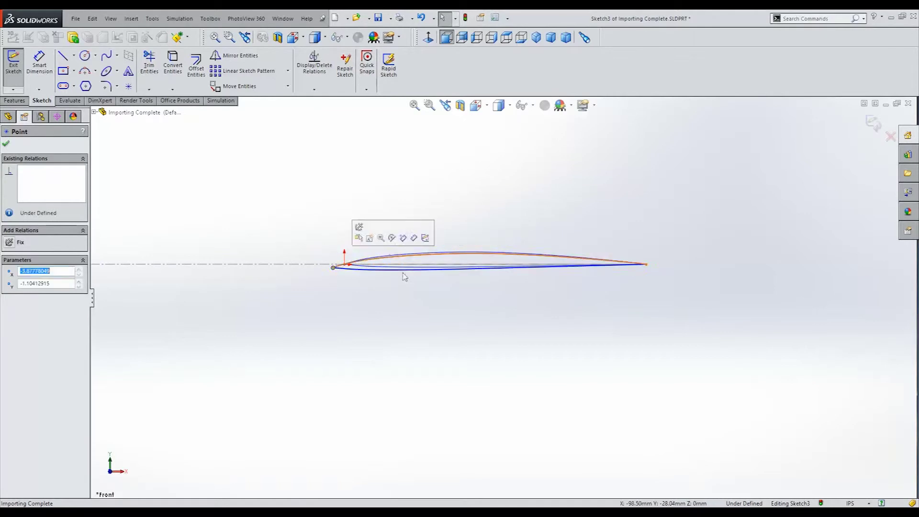
left_click_drag(647, 266, 705, 281)
middle_click_drag(418, 274, 389, 318)
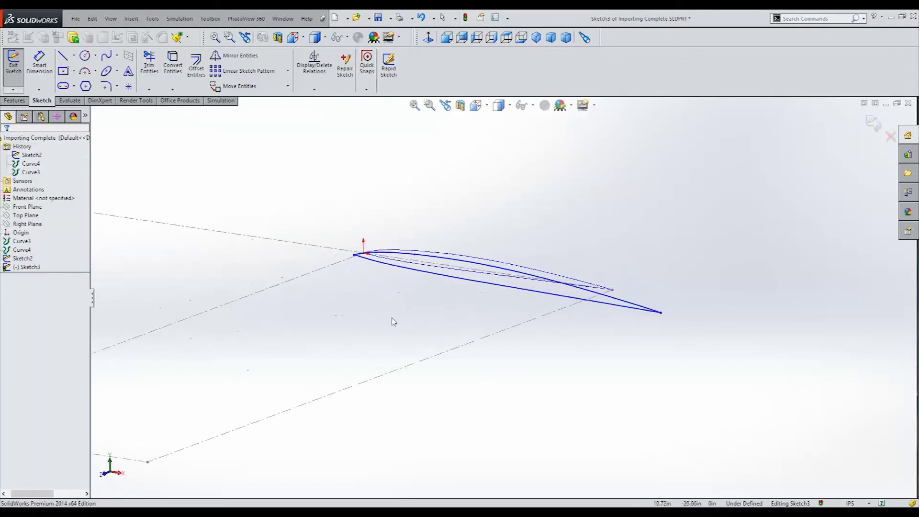
left_click(354, 256)
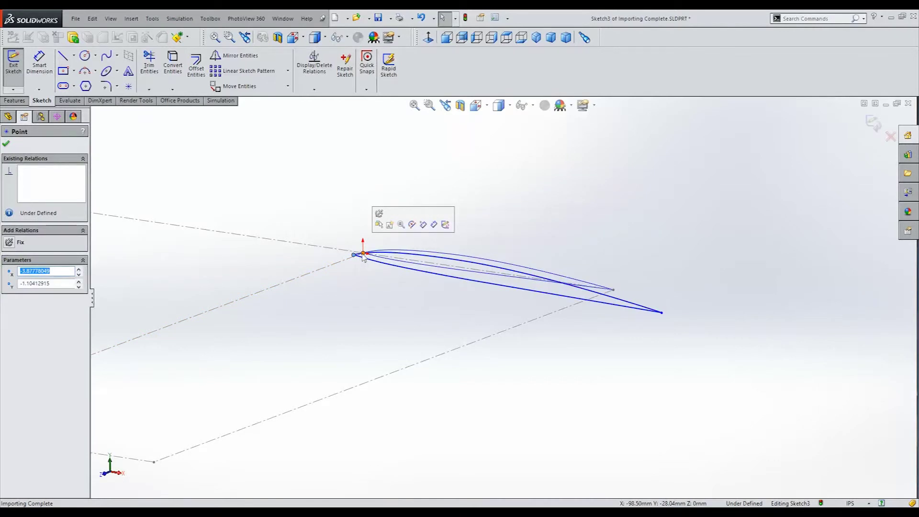
left_click(363, 254, "ctrl")
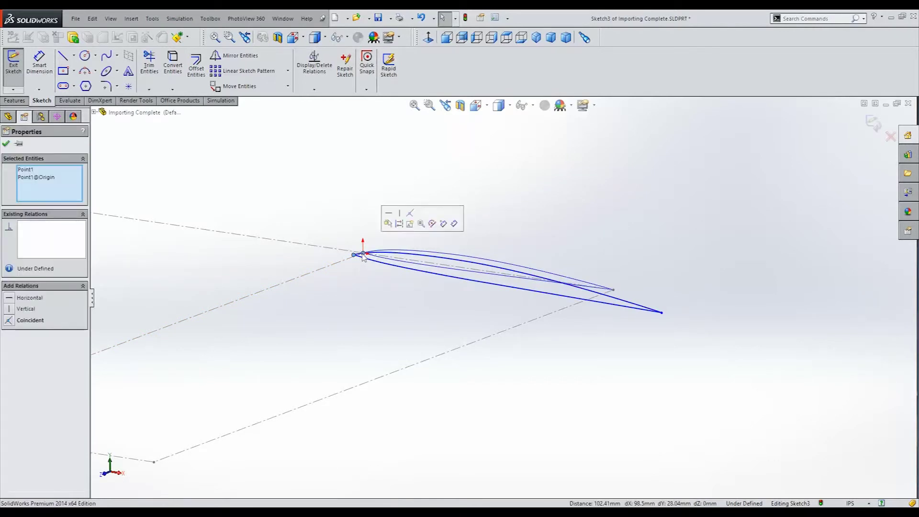
left_click(410, 220)
key("Escape")
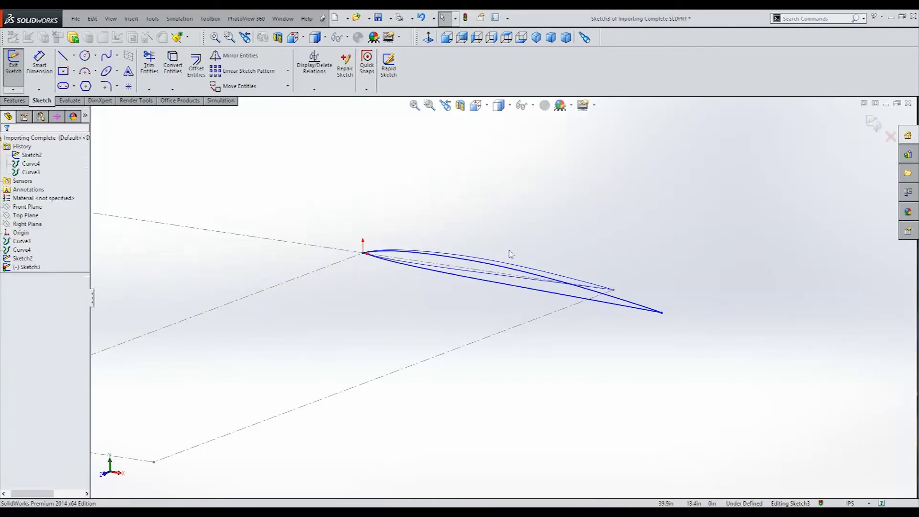
Join the airfoil's trailing-edge point to the planform corner and exit the sketch.
left_click(662, 313)
left_click(613, 290, "ctrl")
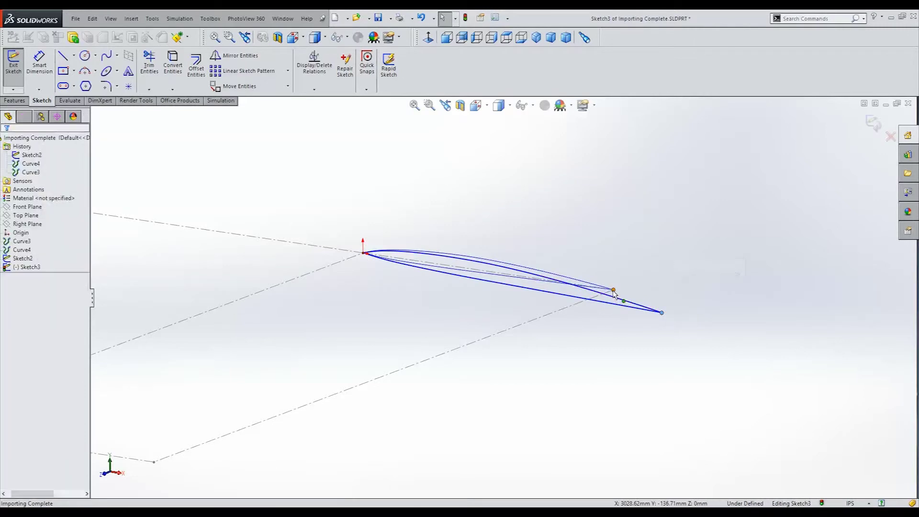
left_click(661, 257)
key("Escape")
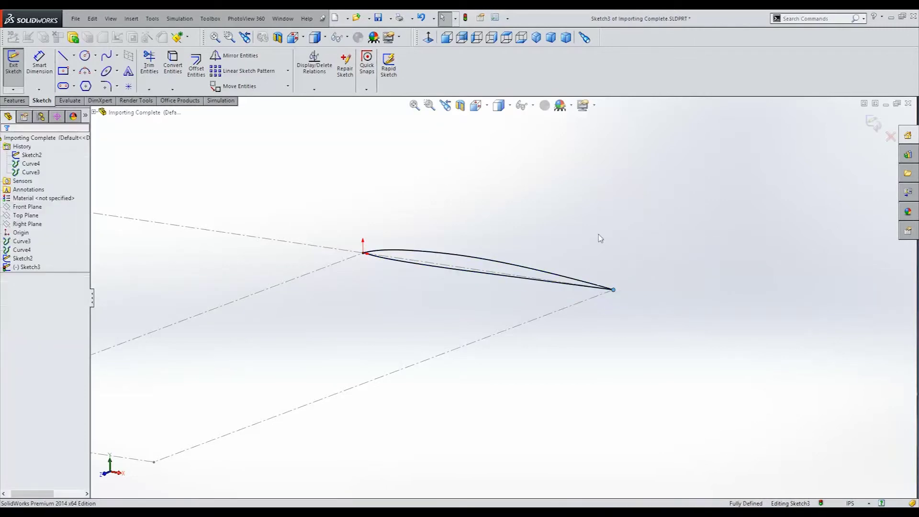
scroll(489, 292, "up", 5)
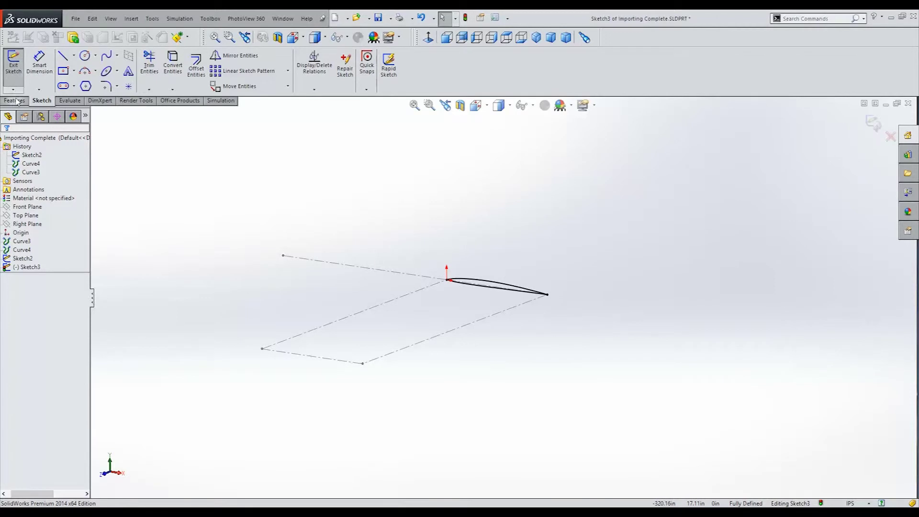
left_click(8, 71)
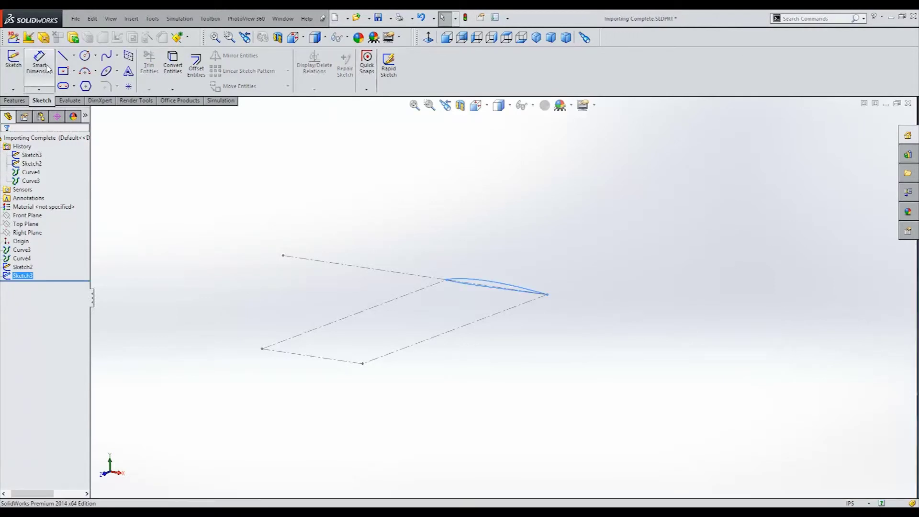
Start a reference plane through the planform corner point, parallel to the Front Plane.
left_click(14, 101)
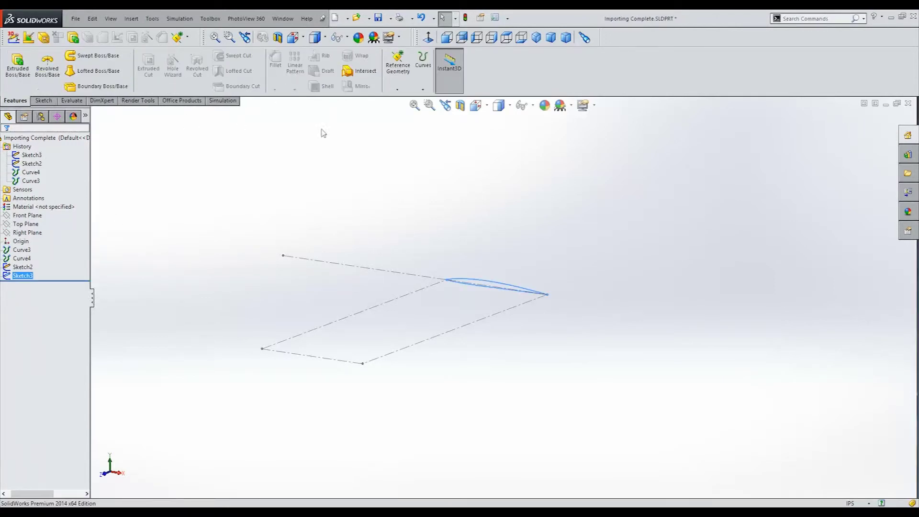
left_click(398, 67)
left_click(405, 99)
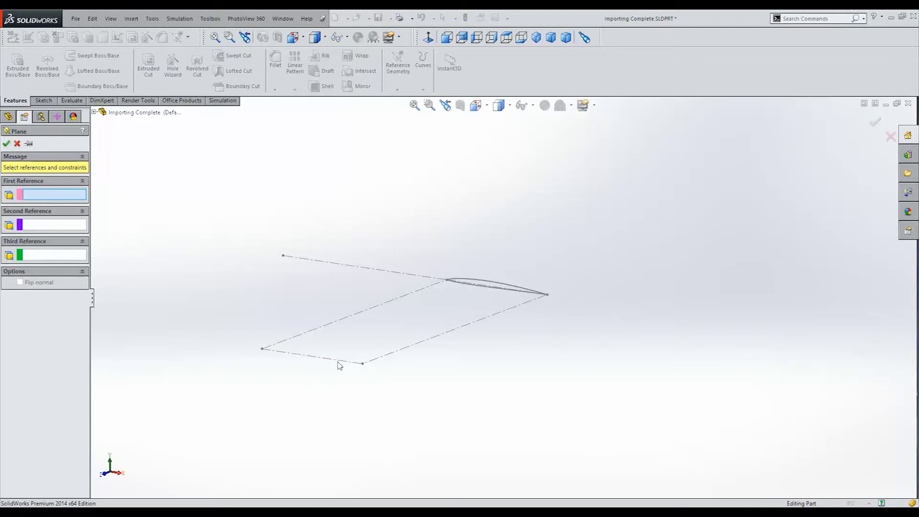
left_click(262, 349)
left_click(363, 364)
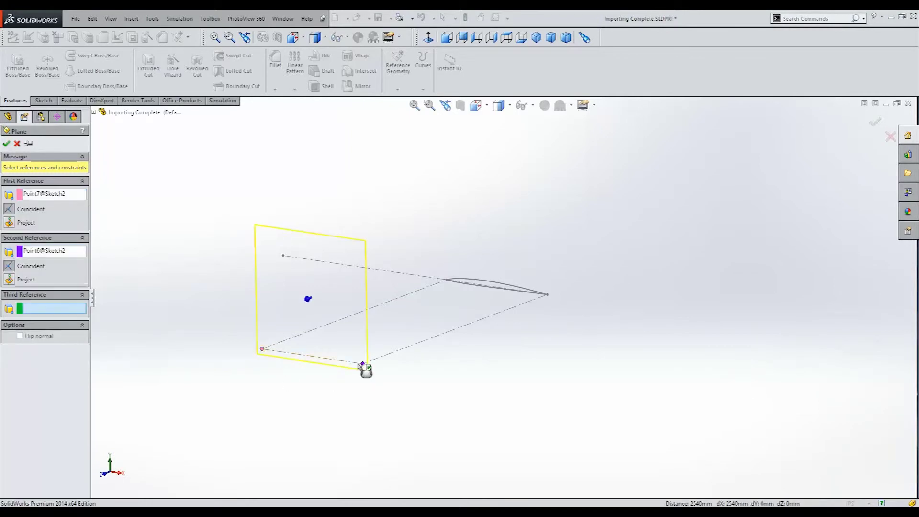
left_click(94, 113)
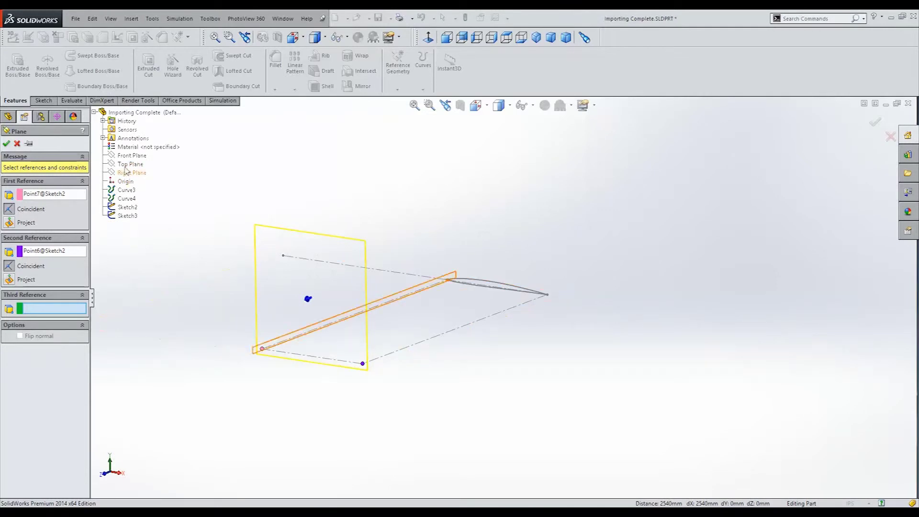
left_click(124, 157)
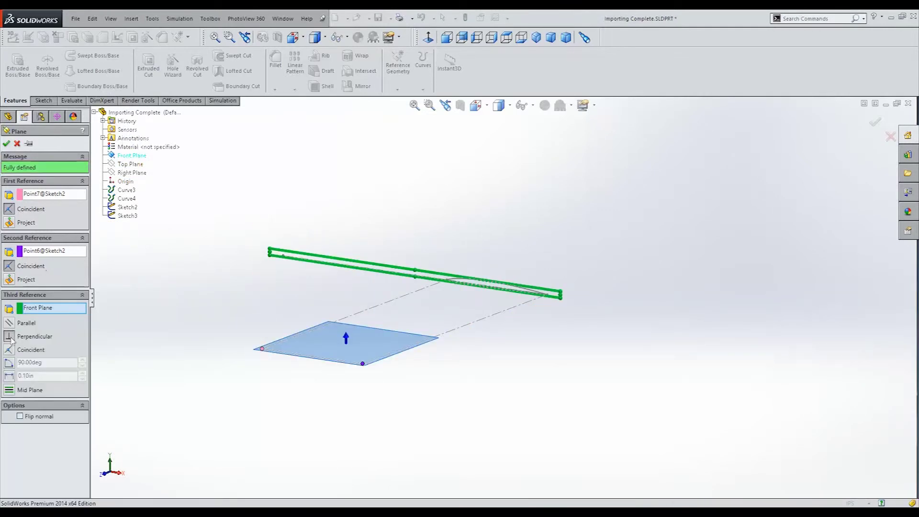
left_click(10, 323)
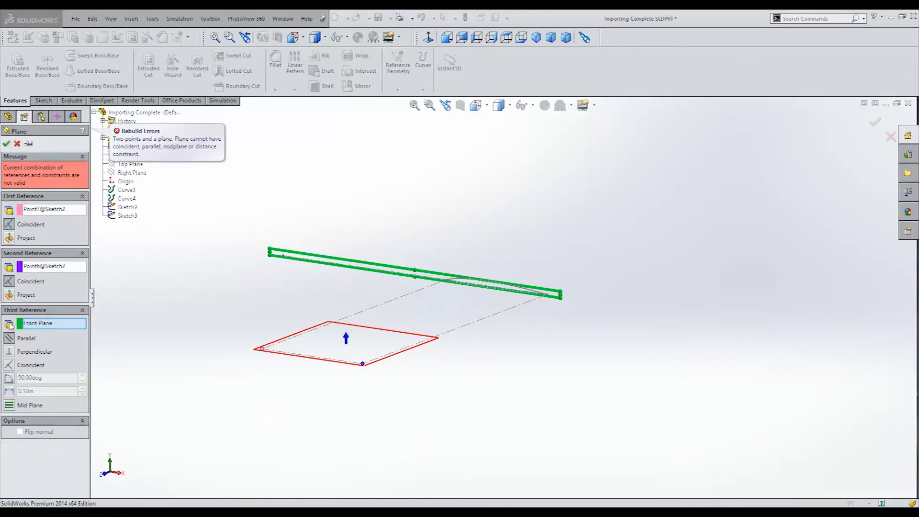
Remove the extra corner-point reference, confirm Plane1, and select it.
left_click(50, 266)
key("Delete")
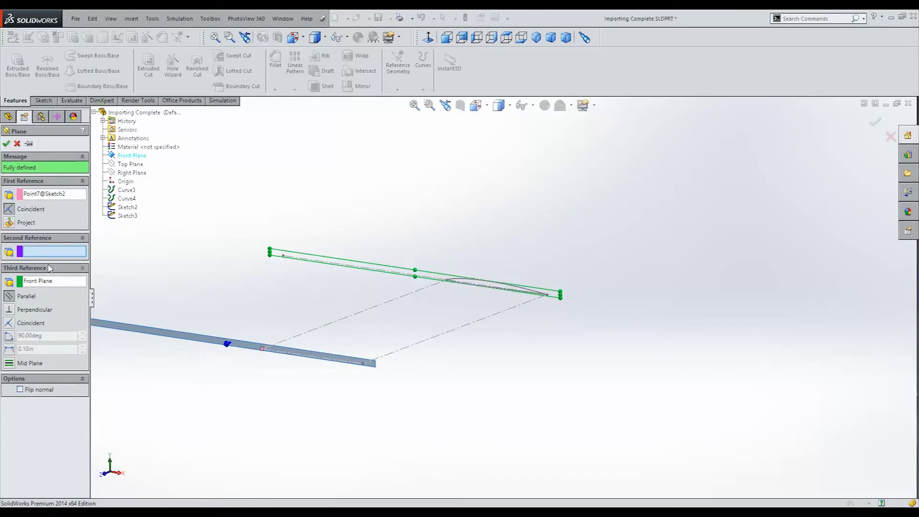
left_click(7, 143)
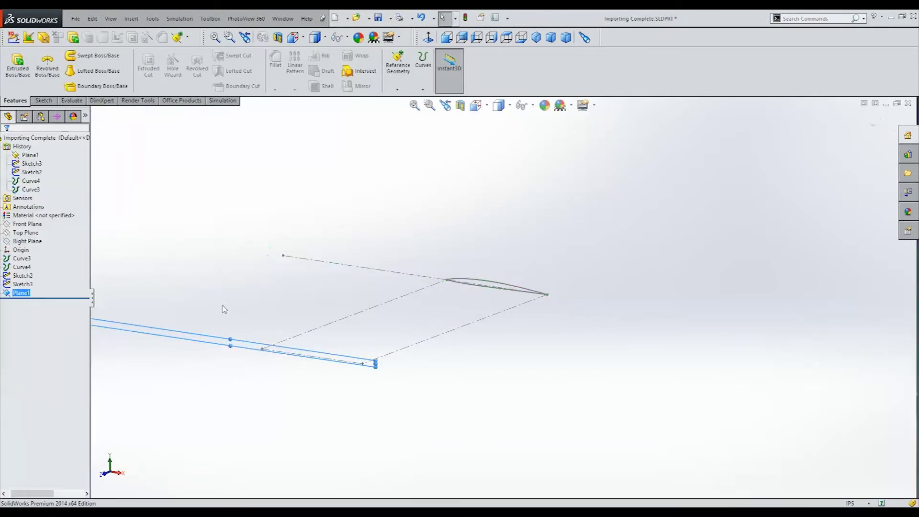
middle_click_drag(293, 396, 381, 349, "ctrl")
scroll(343, 302, "down", 3)
scroll(343, 303, "up", 2)
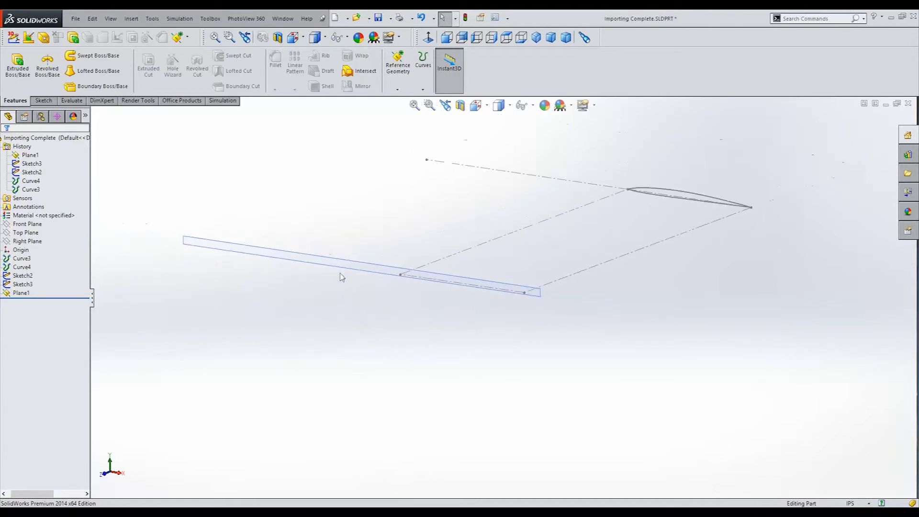
left_click(343, 268)
Start a sketch on Plane1 and convert airfoil curves Curve3 and Curve4 into it.
left_click(383, 240)
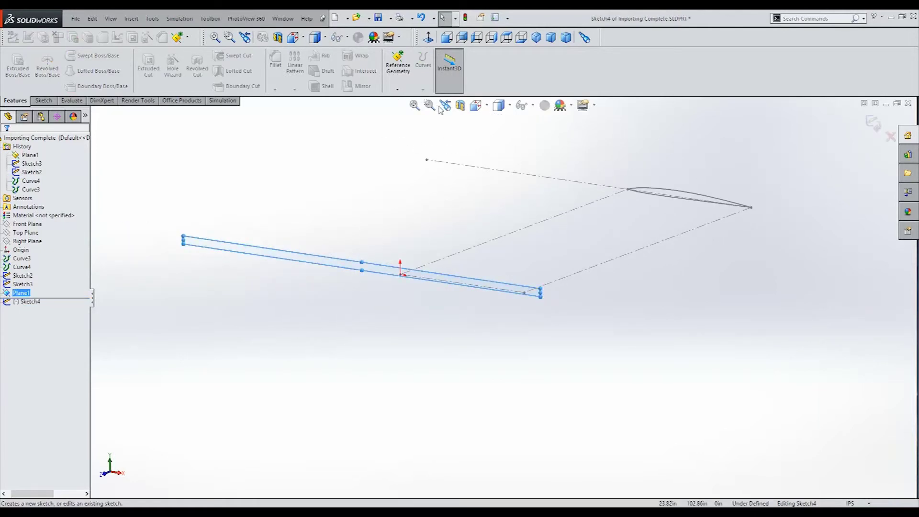
left_click(447, 37)
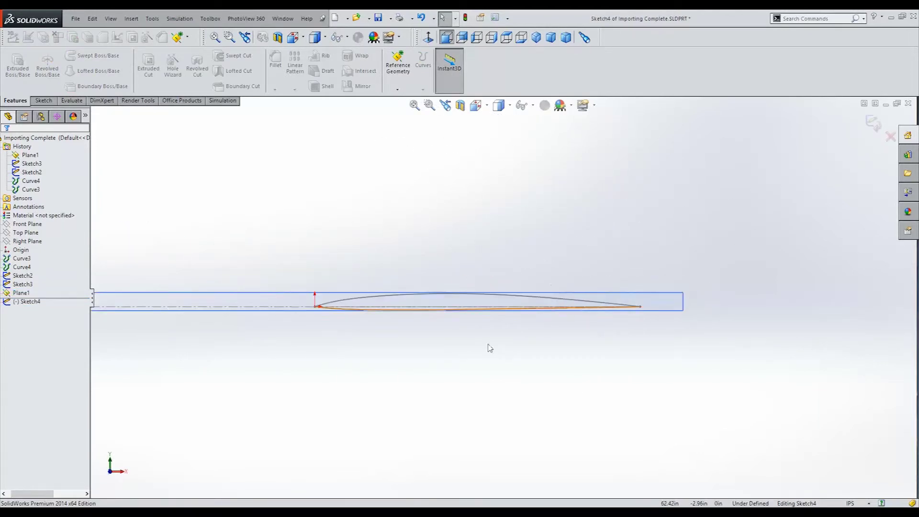
scroll(488, 346, "down", 4)
left_click(23, 275)
left_click(22, 267)
left_click(21, 259, "ctrl")
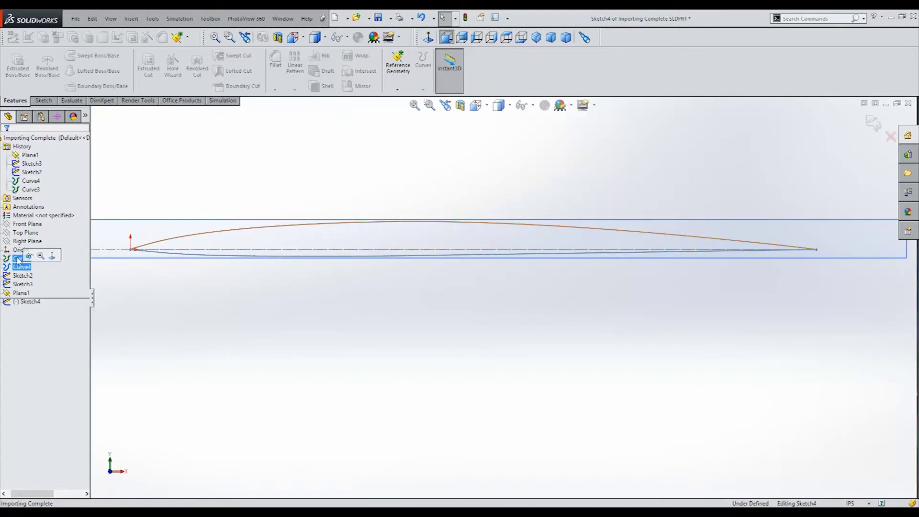
left_click(44, 100)
left_click(175, 72)
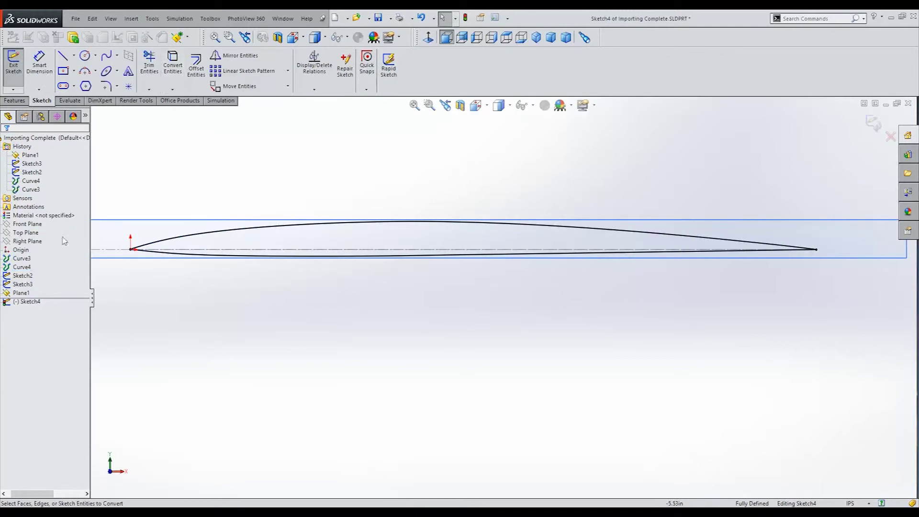
Make the airfoil's trailing endpoint coincident with the wing outline's corner point.
scroll(526, 292, "up", 3)
left_click(493, 262)
left_click(485, 261)
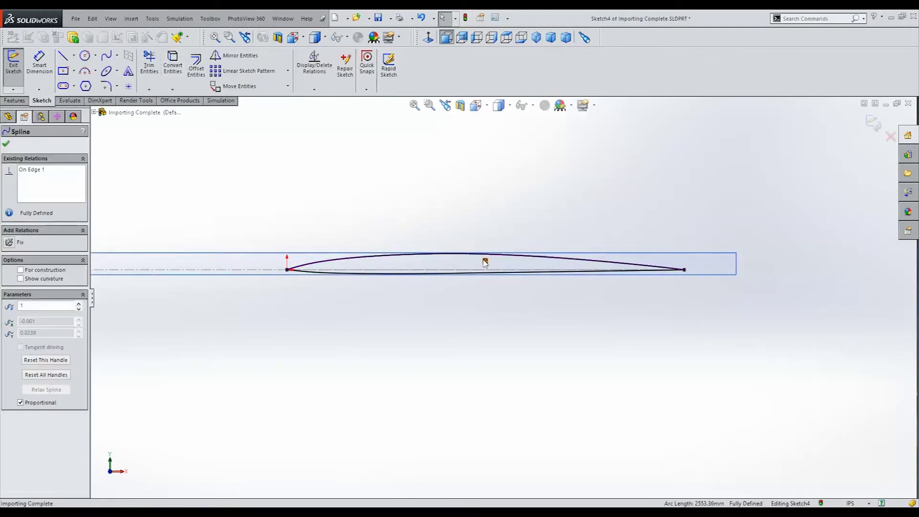
left_click(484, 273)
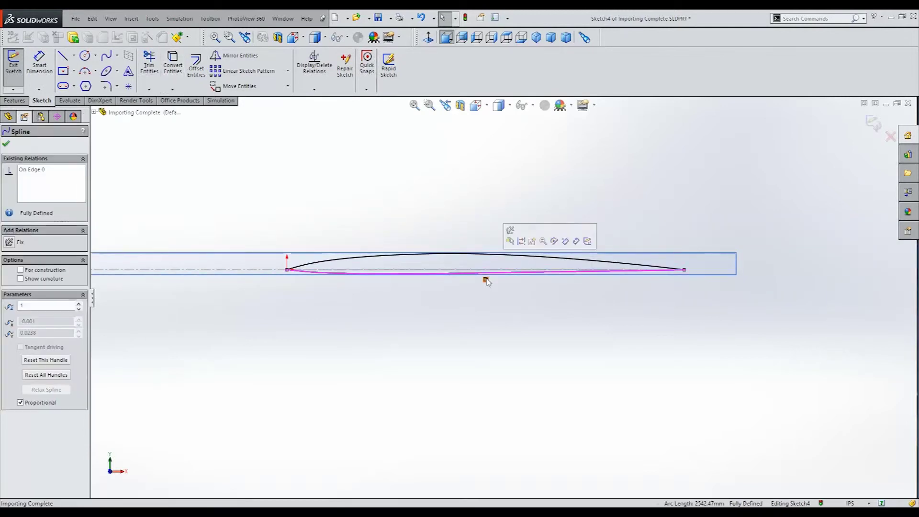
left_click(484, 283)
mouse_move(472, 301)
middle_mouse_down()
mouse_move(492, 318)
mouse_move(525, 320)
mouse_move(409, 380)
middle_mouse_up()
scroll(411, 383, "down", 3)
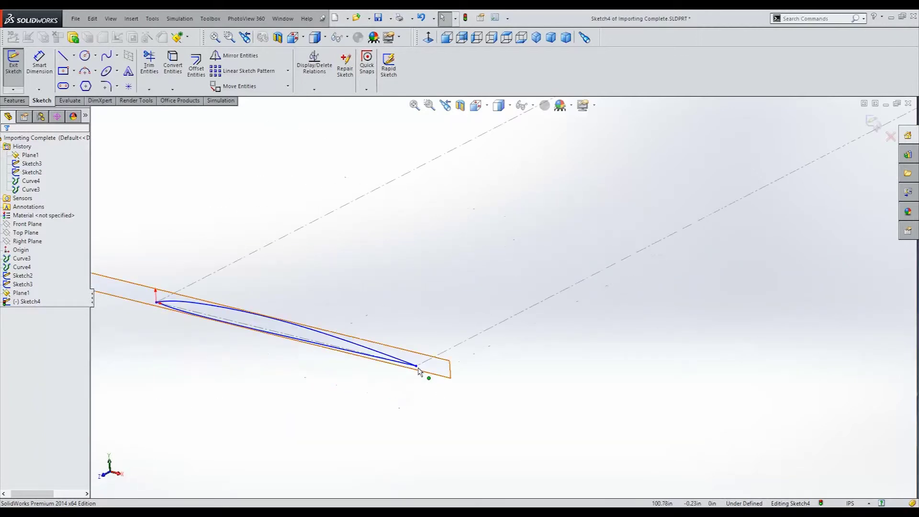
left_click(421, 386)
left_click(416, 366, "ctrl")
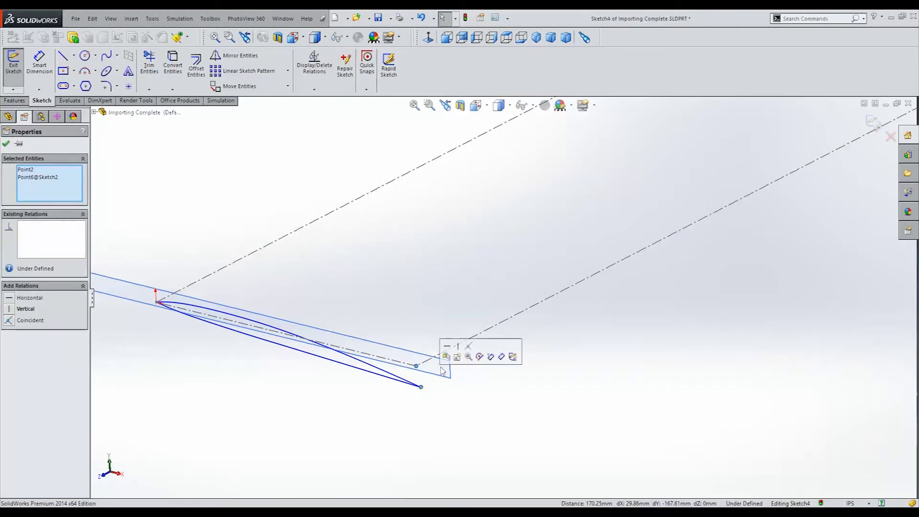
left_click(468, 346)
left_click(448, 322)
Make the airfoil's leading-edge point coincident with the other outline corner, then exit the sketch.
scroll(448, 322, "up", 3)
scroll(448, 322, "down", 4)
scroll(445, 324, "down", 2)
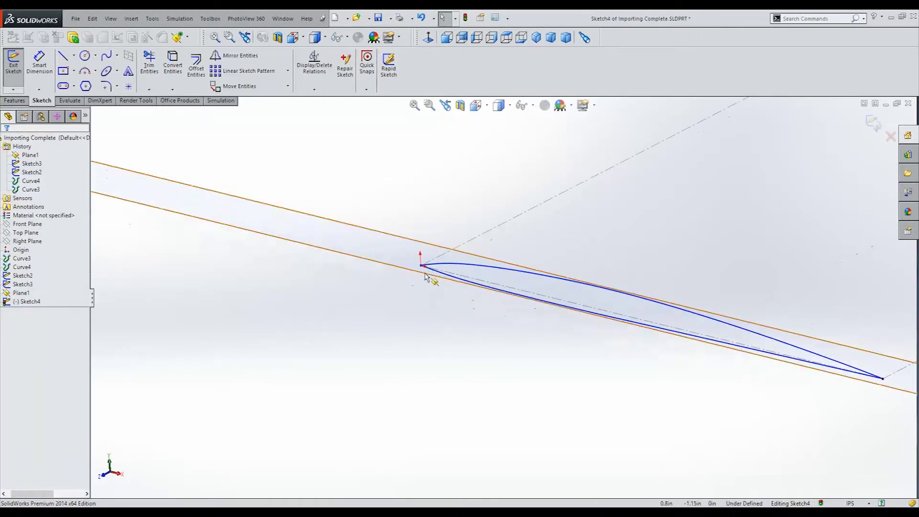
left_click(422, 267)
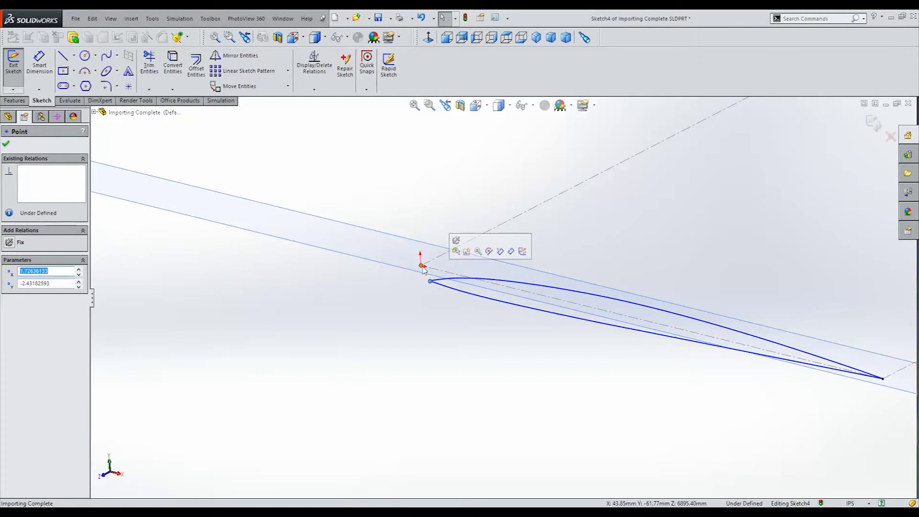
left_click(430, 281, "ctrl")
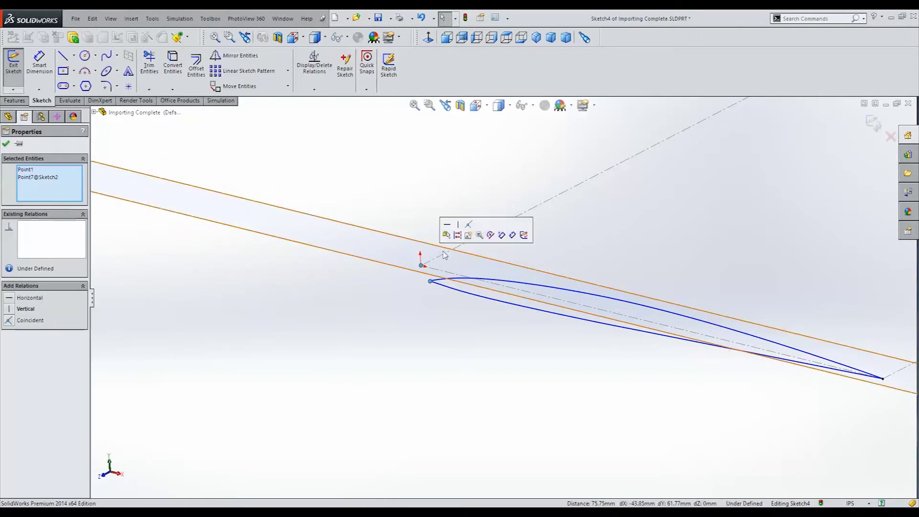
left_click(469, 225)
left_click(461, 195)
scroll(508, 293, "up", 5)
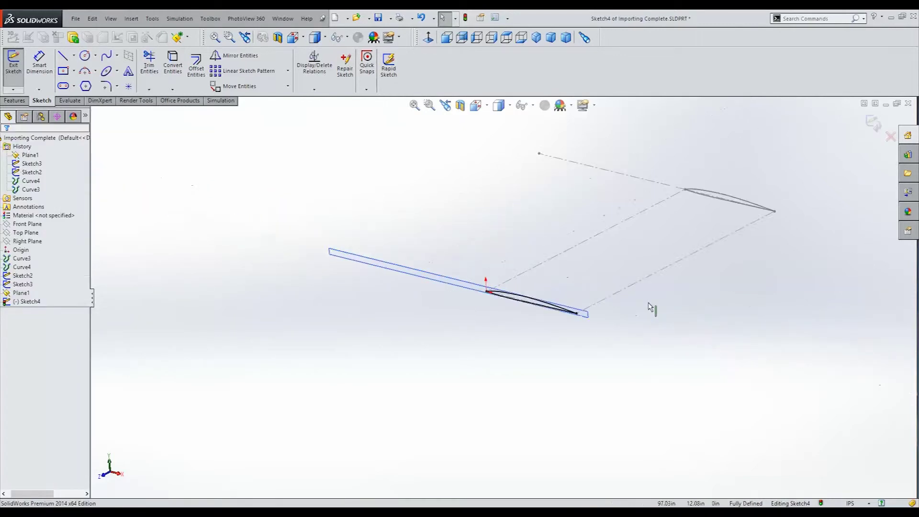
left_click(13, 67)
Switch the CommandManager to the Features tab.
left_click(15, 101)
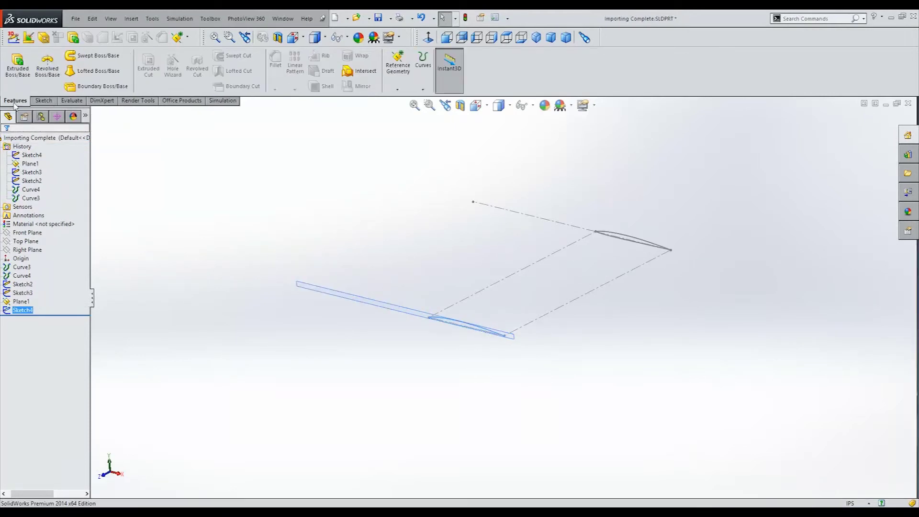
Create a lofted boss between the root and tip airfoil profiles.
left_click(107, 77)
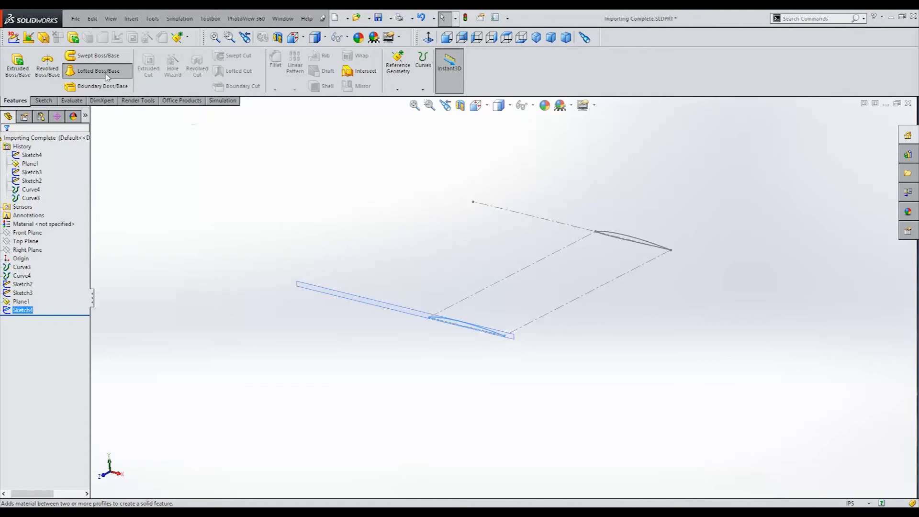
left_click(617, 236)
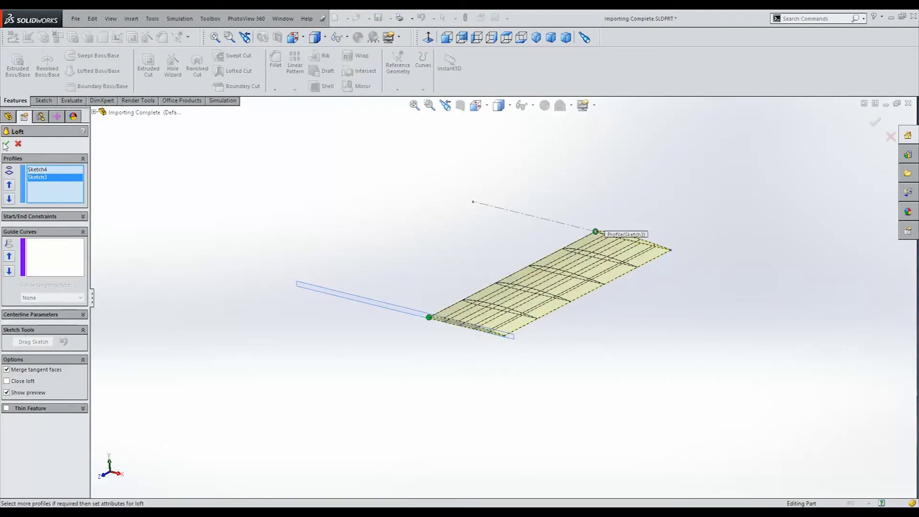
middle_click_drag(321, 369, 435, 168)
Show the wing in isometric view, save the part, and select Plane1.
left_click(550, 38)
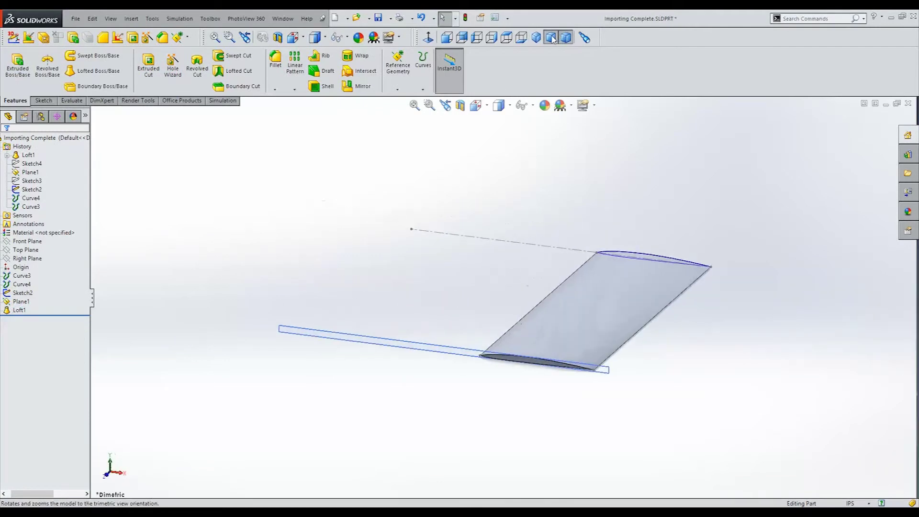
left_click(536, 38)
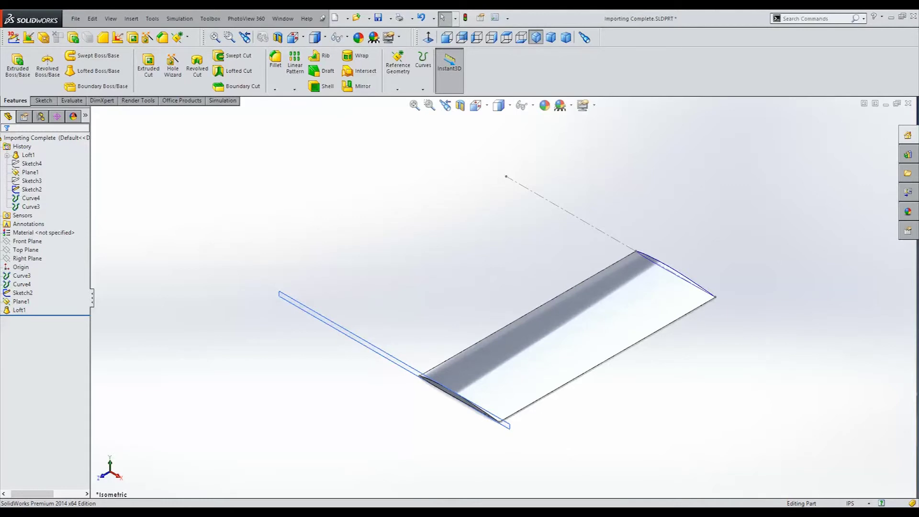
key("ctrl+s")
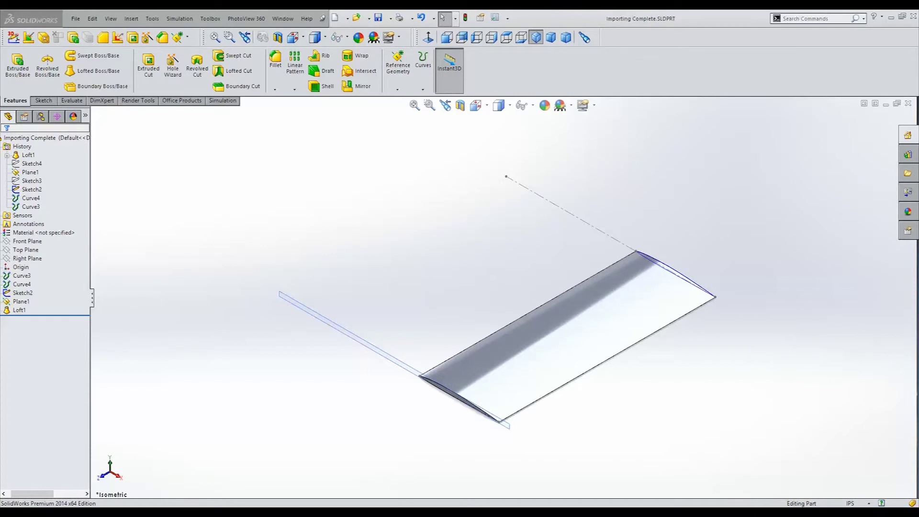
left_click(305, 307)
Hide Plane1, the planform sketch, and airfoil curves Curve3 and Curve4.
left_click(348, 273)
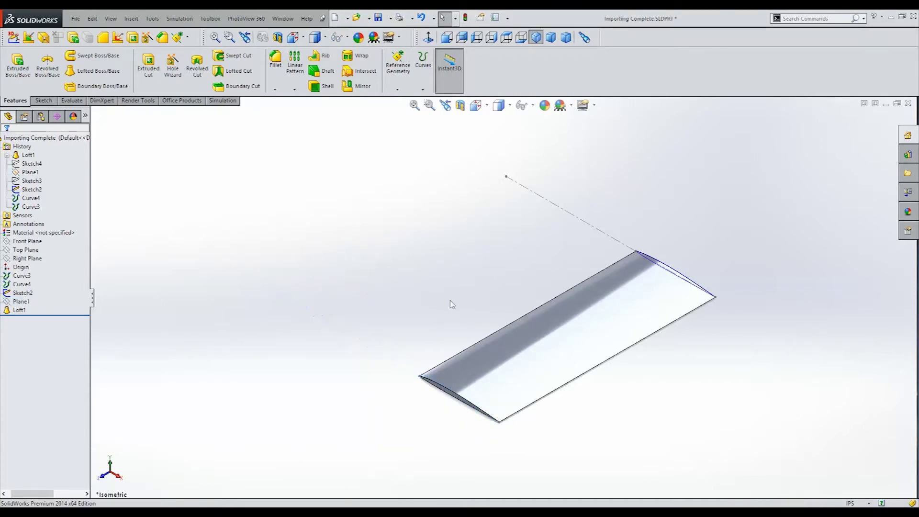
left_click(571, 215)
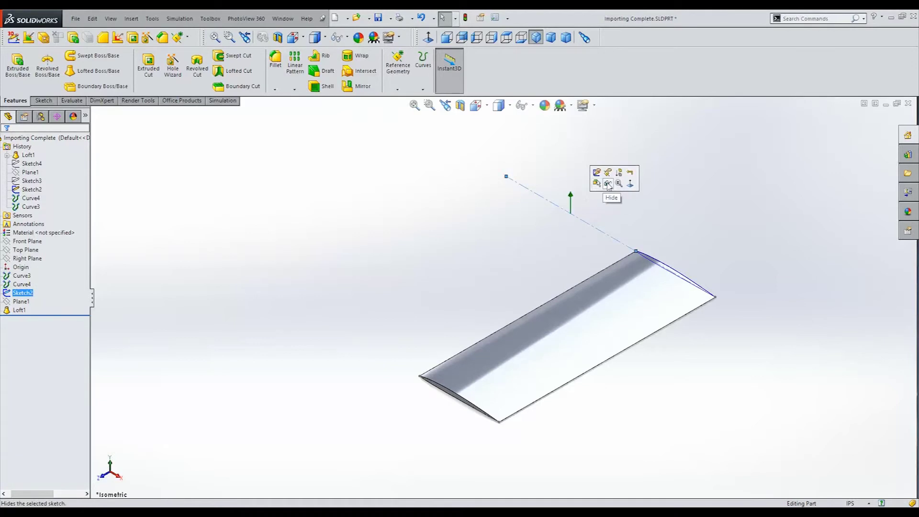
left_click(612, 184)
left_click(21, 276)
left_click(21, 284, "ctrl")
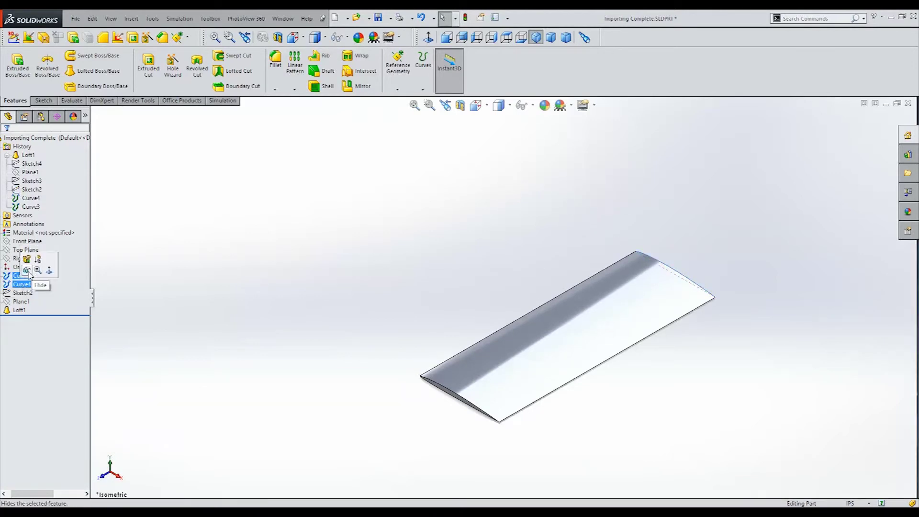
left_click(27, 251)
Orbit the wing, then show the planform sketch Sketch2 and open it for editing.
middle_click_drag(476, 318, 560, 332)
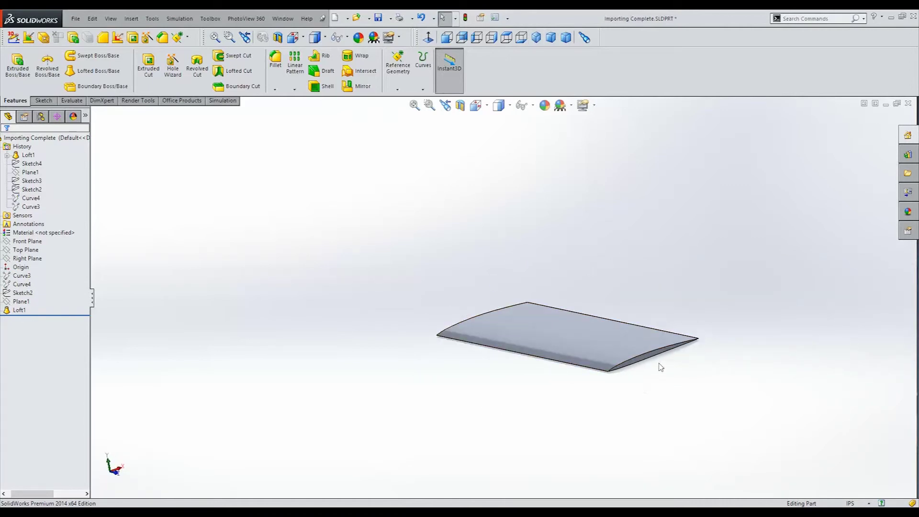
middle_click_drag(660, 368, 638, 390)
left_click(597, 350)
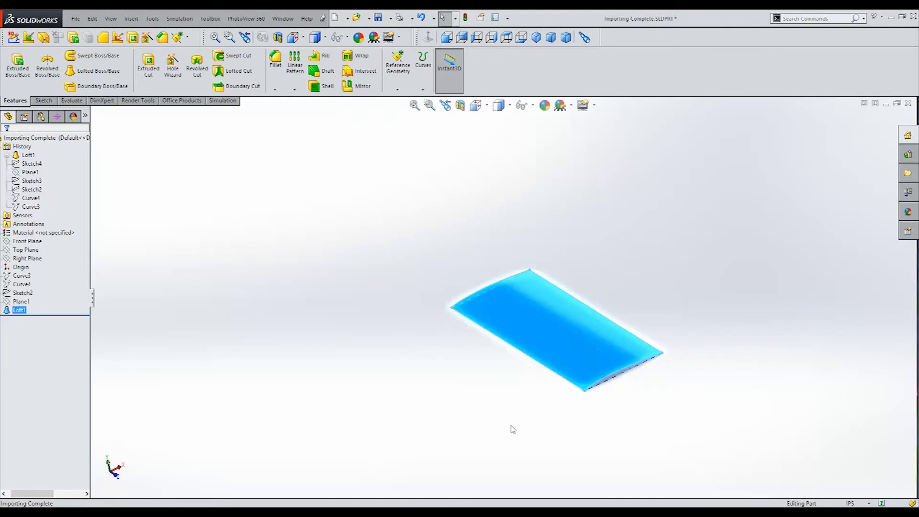
left_click(21, 284, "ctrl")
left_click(21, 293)
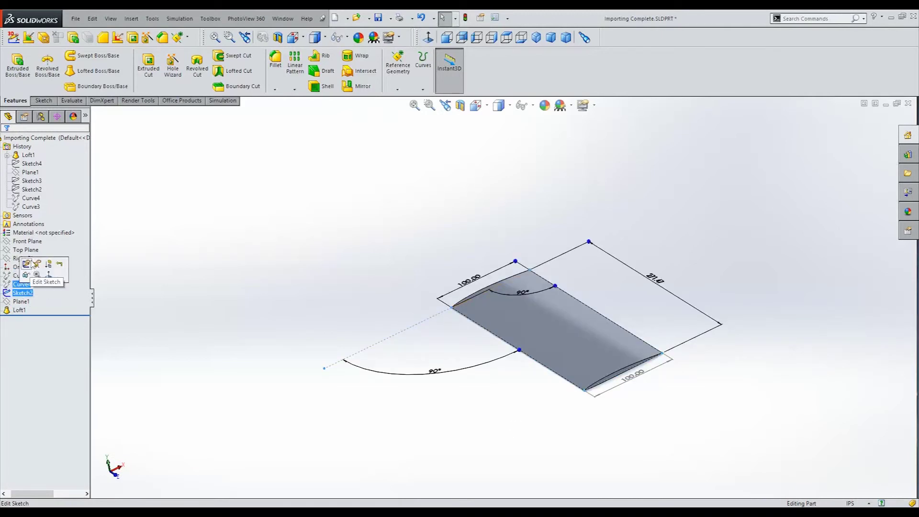
left_click(26, 263)
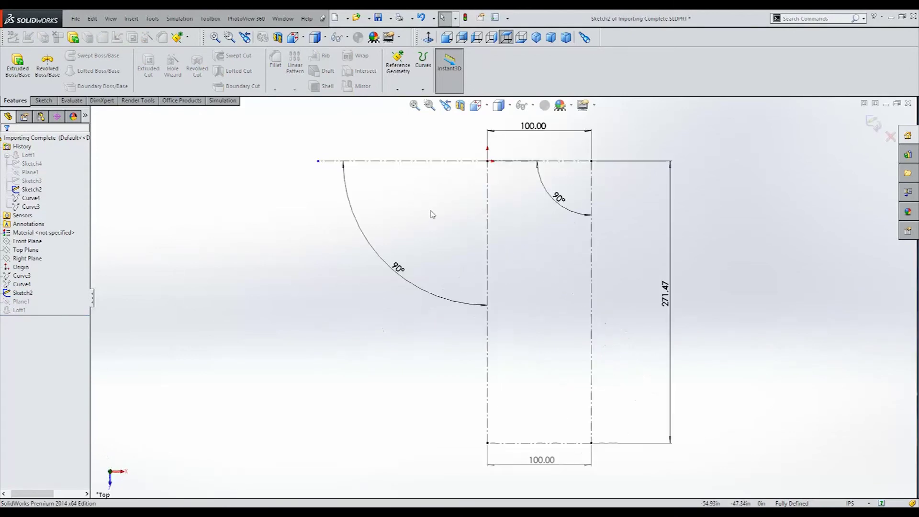
Keep the 100.00 chord and change the left planform angle from 90° to 135° (90+45).
scroll(559, 336, "up", 3)
scroll(613, 393, "down", 2)
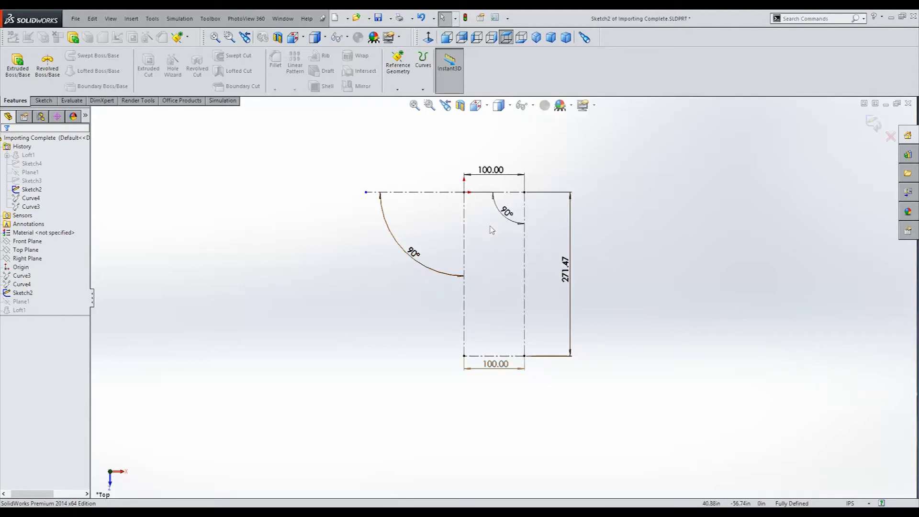
left_click(493, 171)
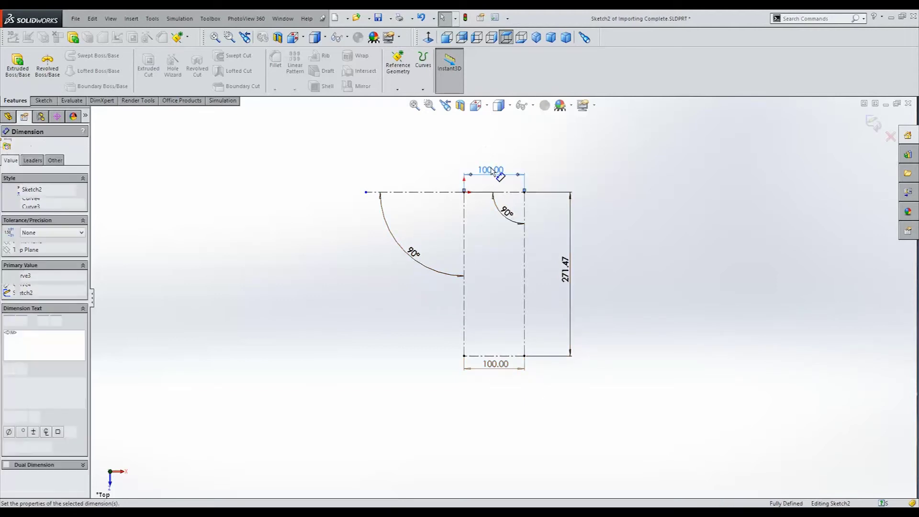
double_click(492, 171)
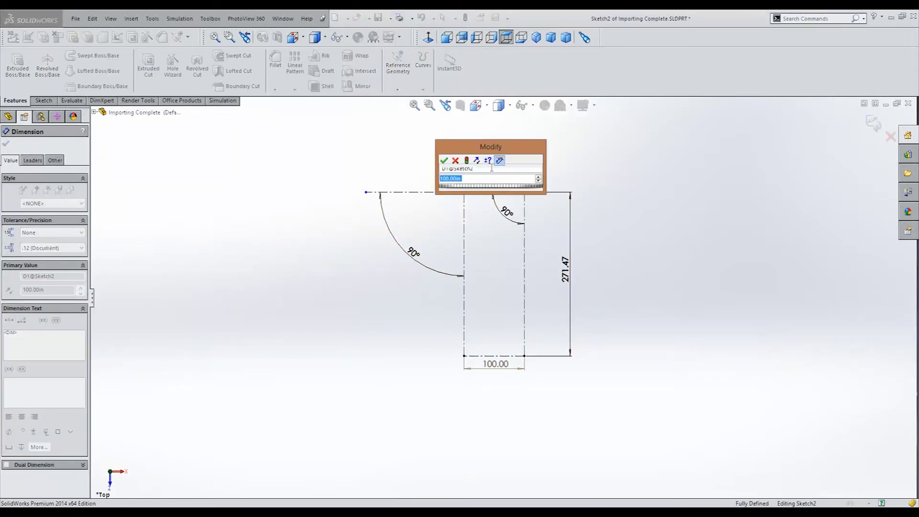
left_click(444, 160)
double_click(412, 252)
scroll(410, 264, "up", 2)
scroll(411, 264, "up", 10)
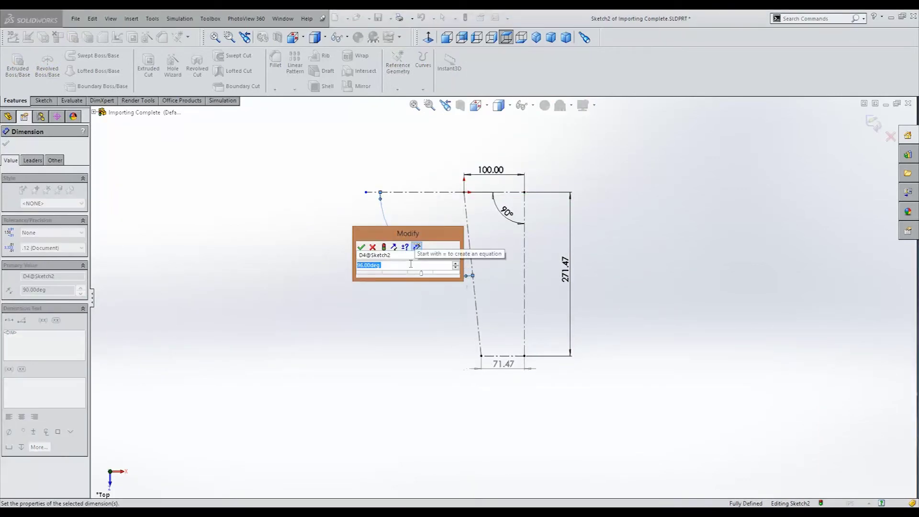
scroll(393, 261, "up", 4)
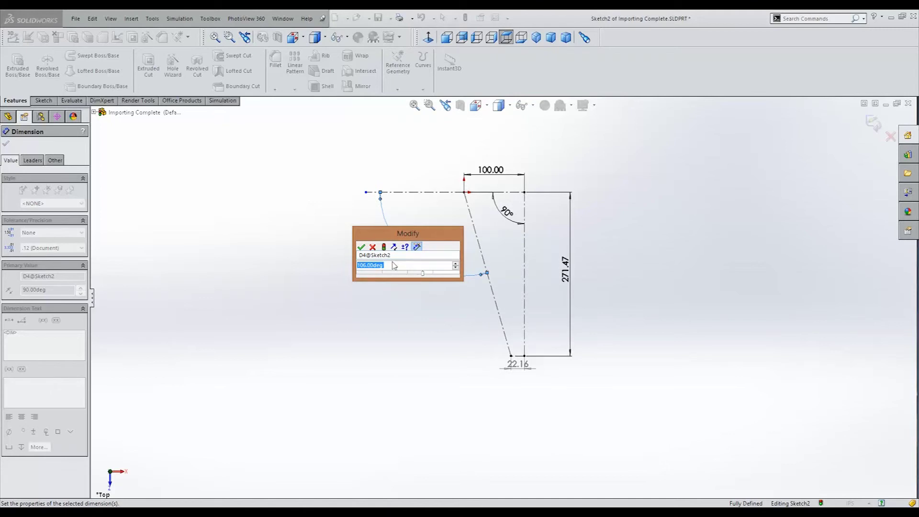
type("90+")
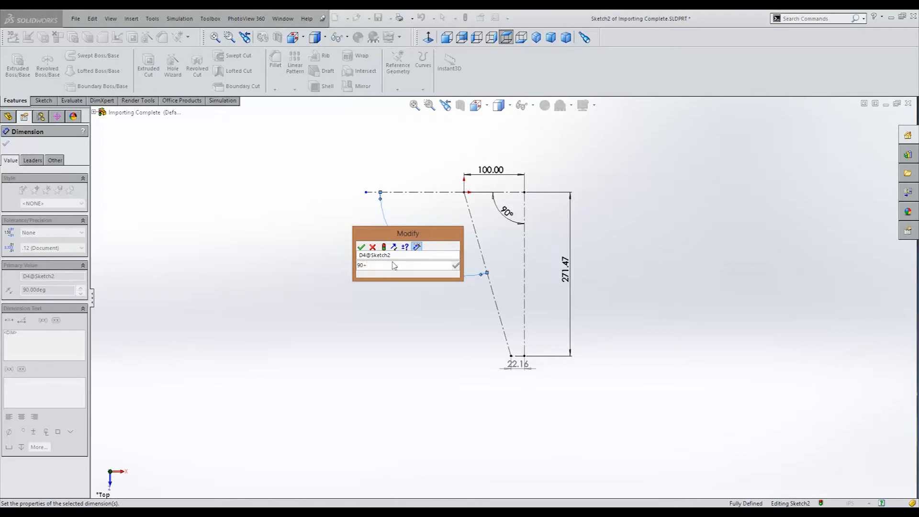
type("45")
key("Return")
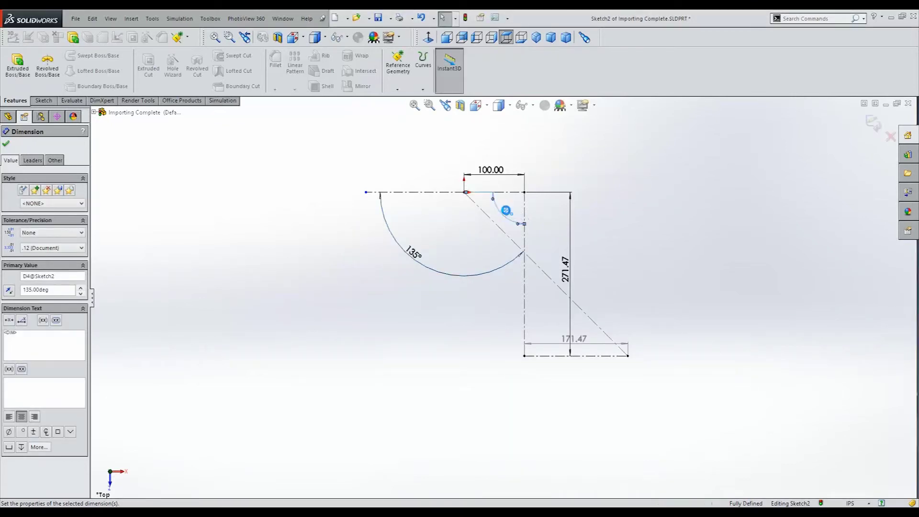
Set the second 90° angle to 135° too and exit the sketch to rebuild the wing.
double_click(506, 211)
type("90+")
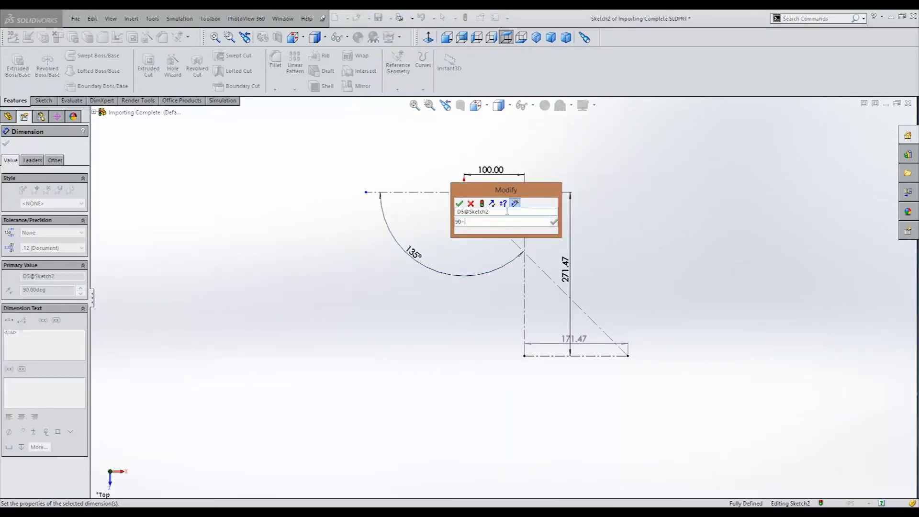
type("45")
key("Return")
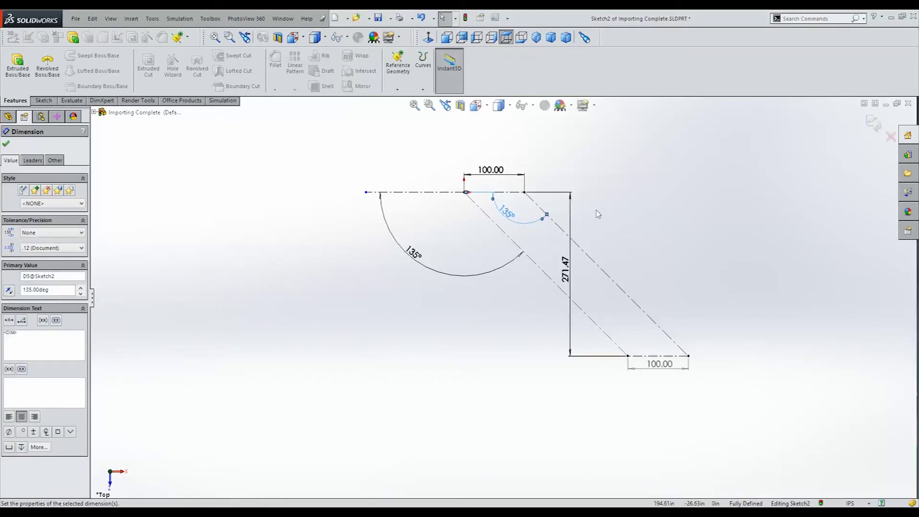
left_click(42, 101)
left_click(14, 60)
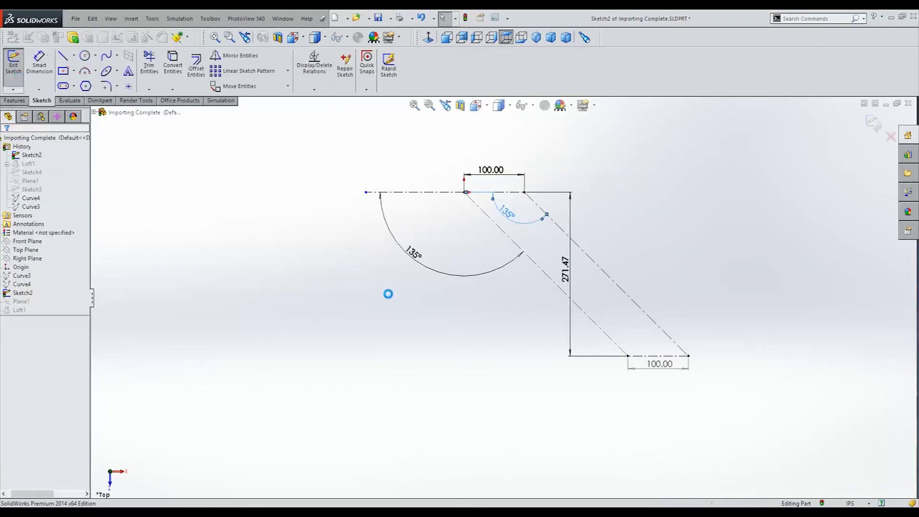
Orbit to view the swept wing as a shaded solid and select Sketch2.
middle_click_drag(458, 314, 534, 175)
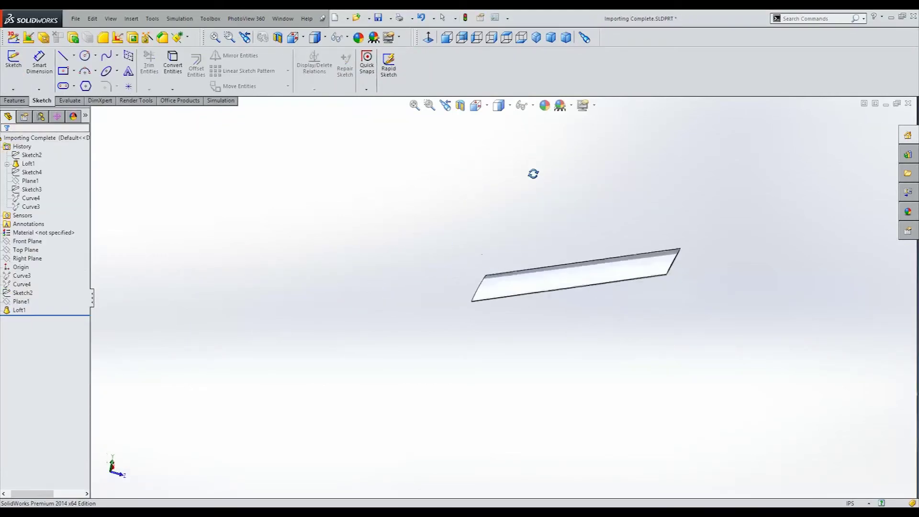
scroll(605, 335, "down", 3)
mouse_move(604, 335)
middle_mouse_down()
mouse_move(622, 174)
mouse_move(554, 279)
mouse_move(491, 258)
mouse_move(494, 269)
middle_mouse_up()
left_click(23, 293)
Edit Sketch2 face-on and change the top chord dimension from 100.00 to 600.
left_click(19, 267)
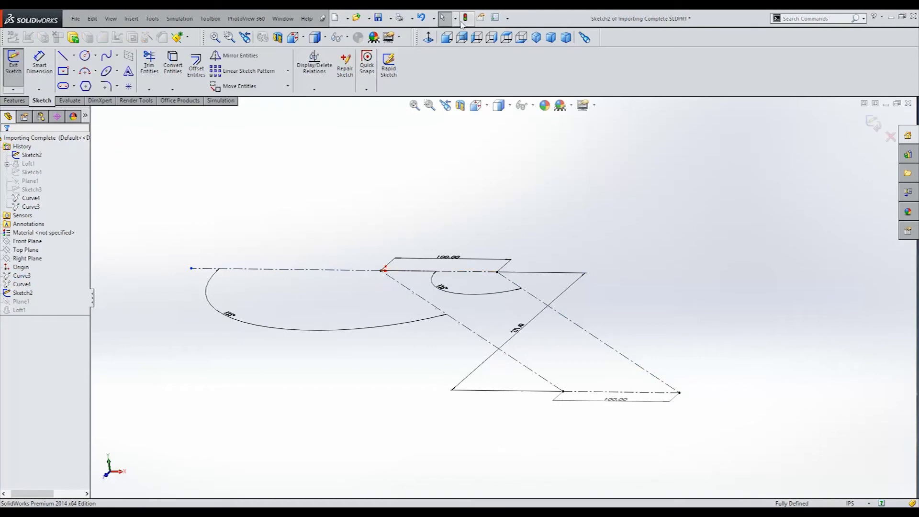
left_click(429, 37)
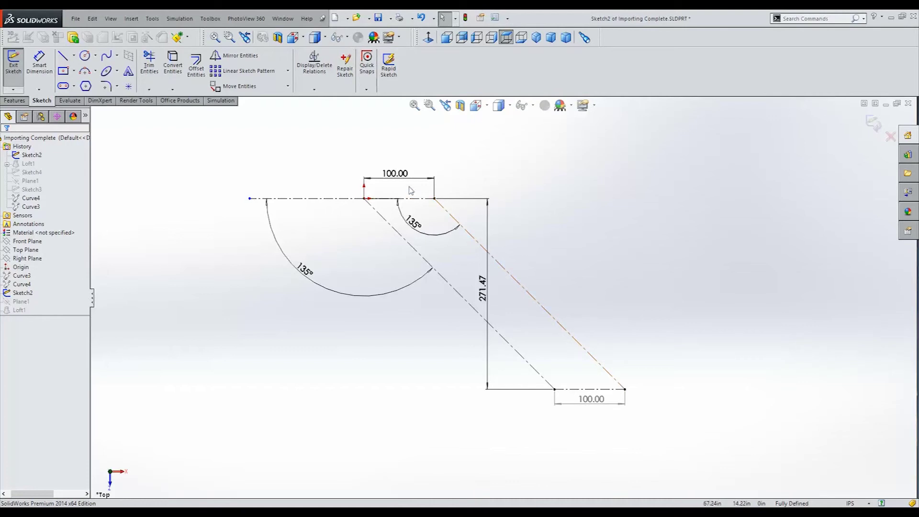
double_click(397, 173)
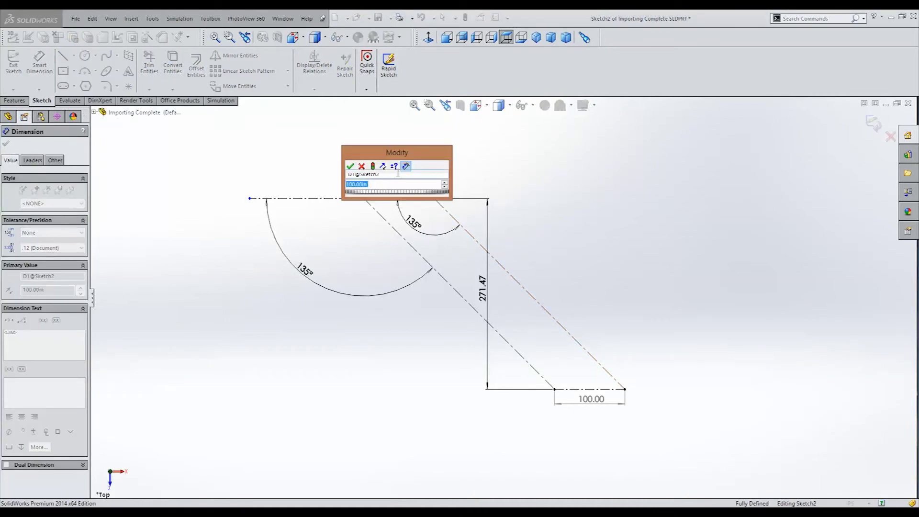
scroll(460, 247, "up", 5)
scroll(464, 248, "down", 2)
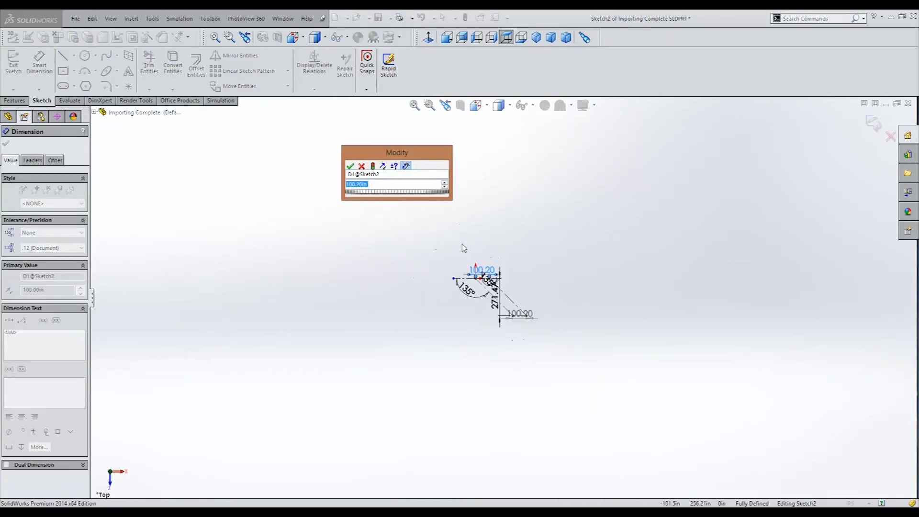
scroll(509, 293, "down", 2)
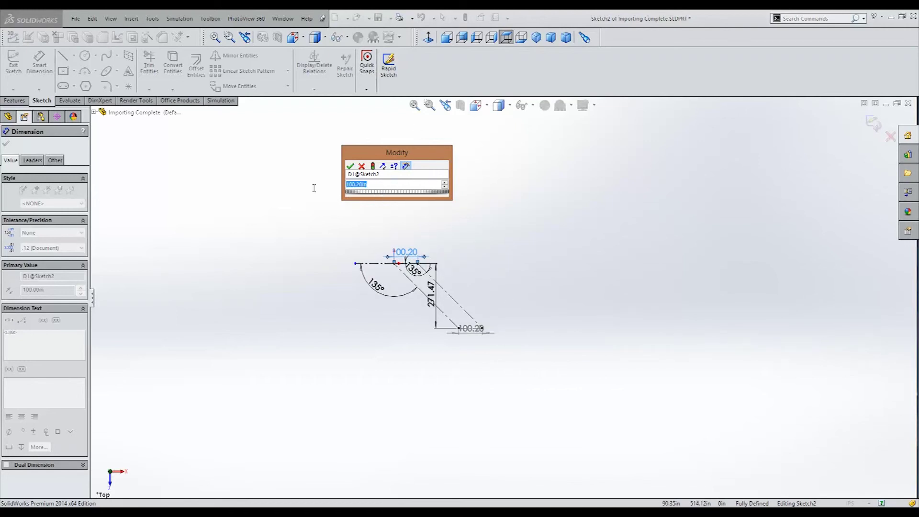
type("600")
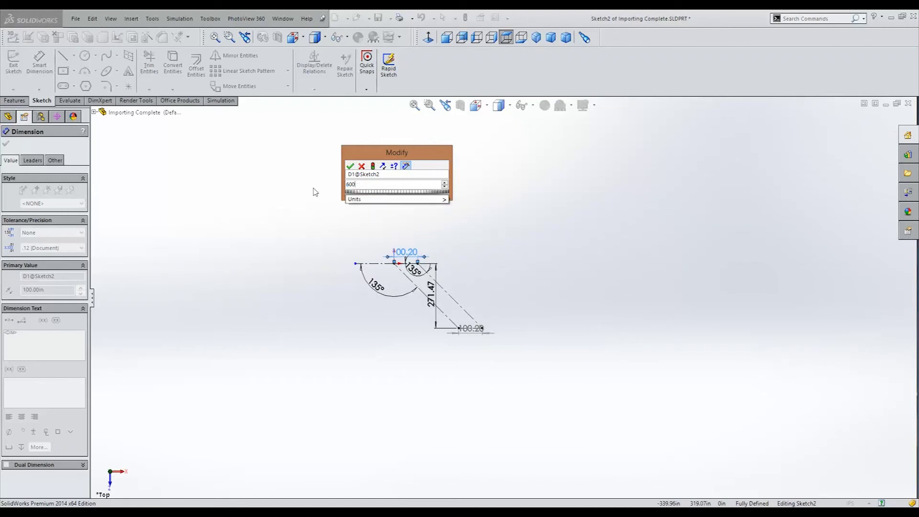
key("Return")
left_click(556, 431)
Make the right 135° angle driven and drag the tip's rear corner left to taper the wing.
scroll(591, 304, "down", 3)
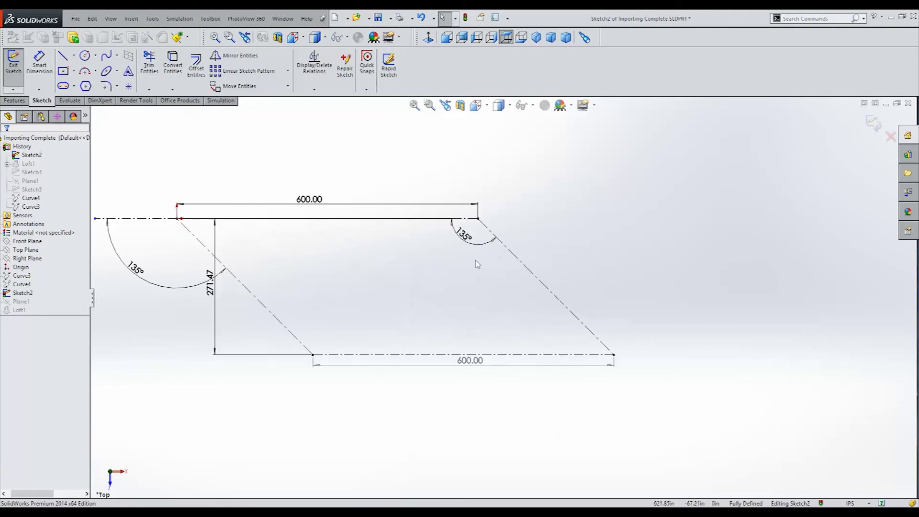
double_click(465, 242)
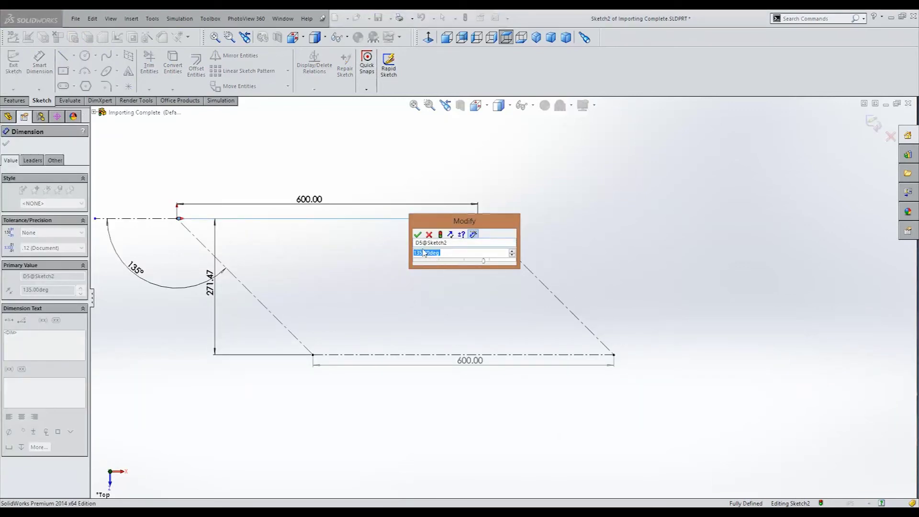
left_click(429, 235)
right_click(462, 273)
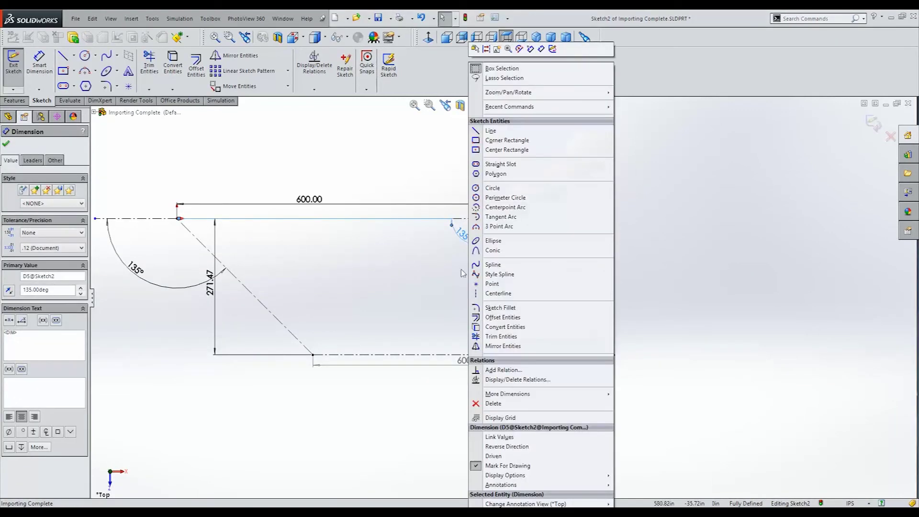
left_click(429, 308)
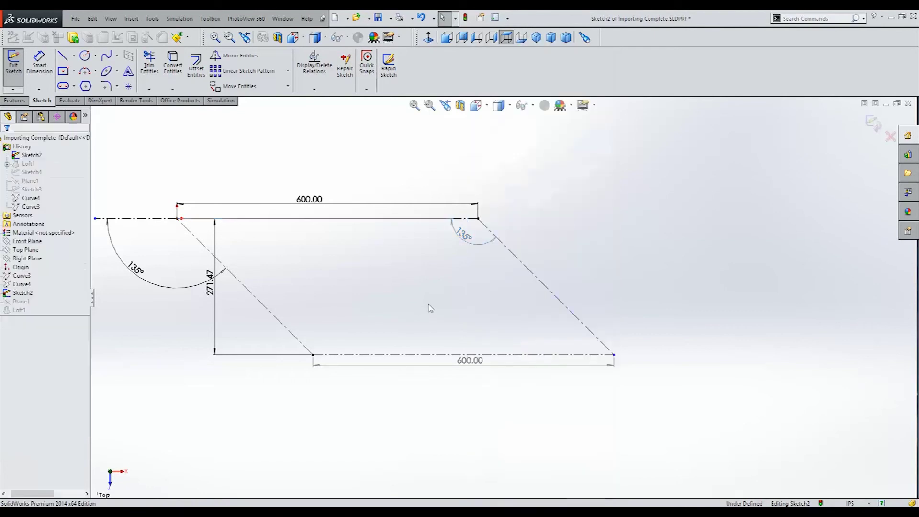
left_click_drag(617, 359, 402, 371)
left_click(28, 65)
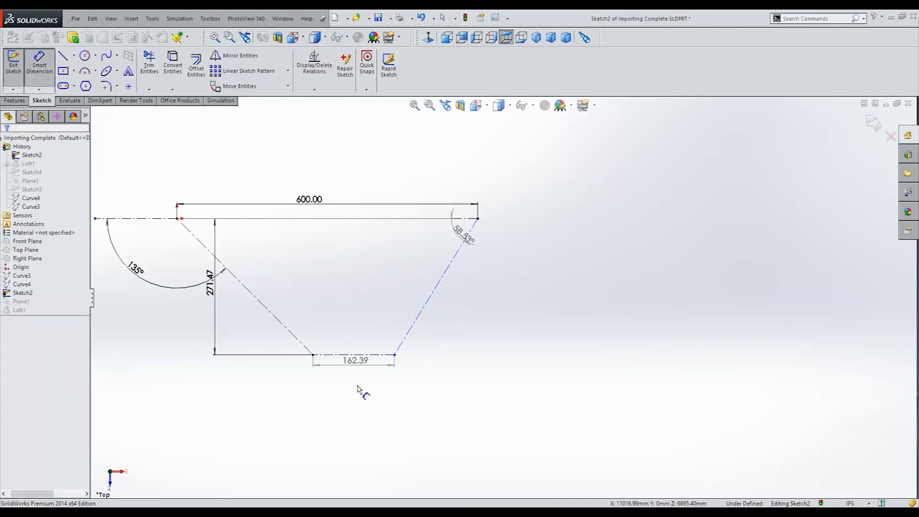
Make the 162.39 tip dimension driving, set it to 150, and exit the sketch.
left_click(347, 366)
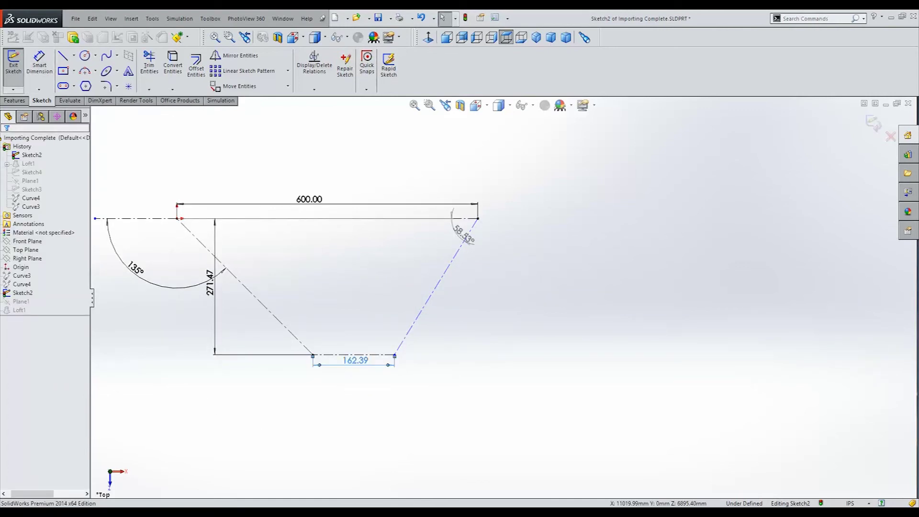
right_click(355, 365)
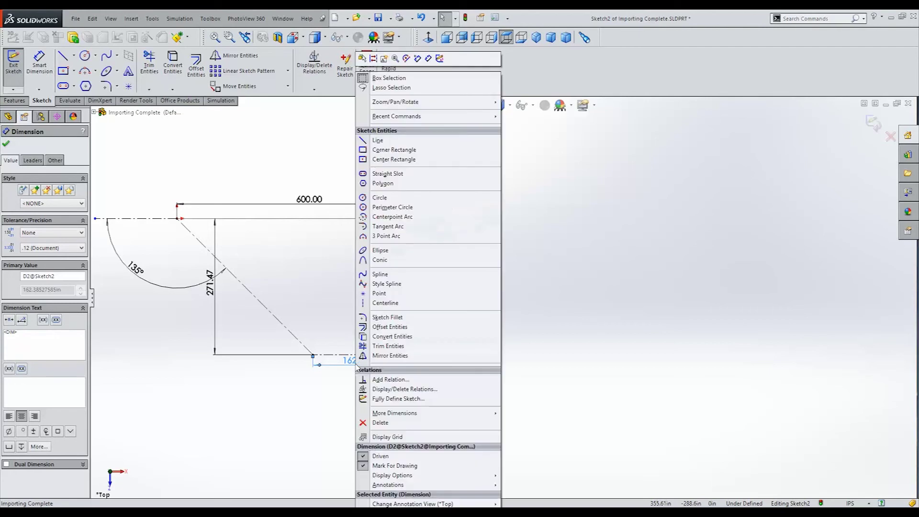
left_click(400, 460)
left_click(344, 413)
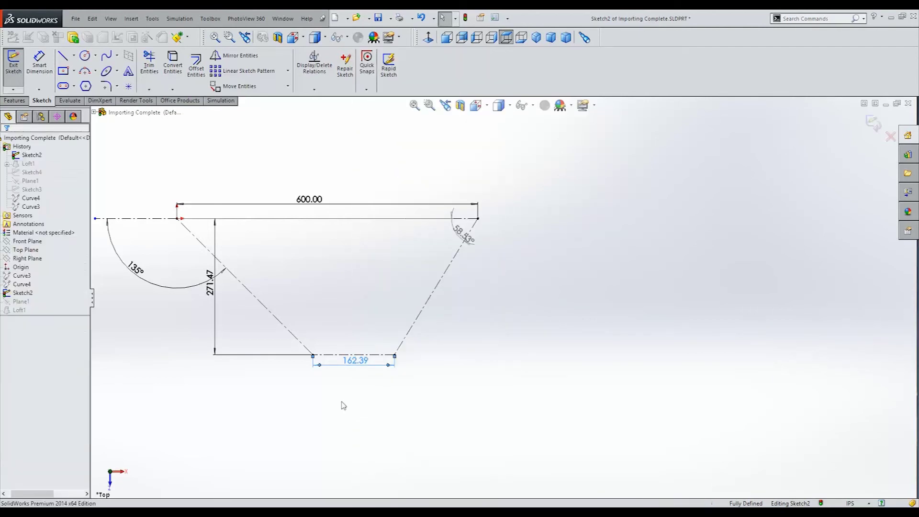
double_click(356, 360)
type("150")
key("Return")
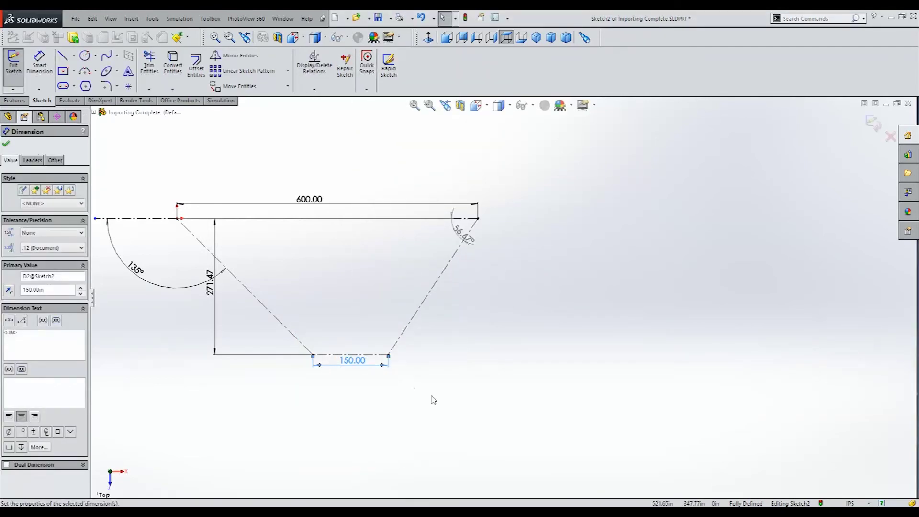
left_click(431, 401)
left_click(6, 52)
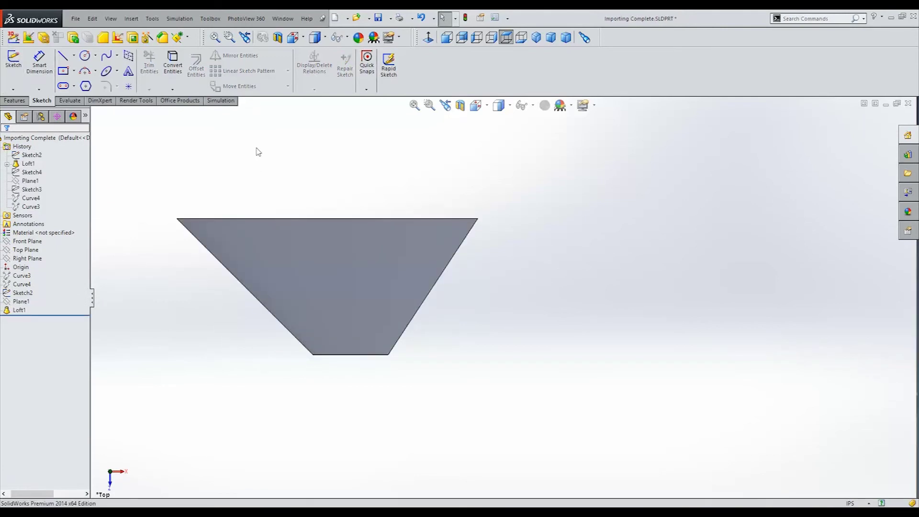
Orbit the tapered wing edge-on and face-on, then select Sketch2 in the tree.
mouse_move(257, 150)
middle_mouse_down()
mouse_move(275, 205)
mouse_move(280, 115)
mouse_move(338, 289)
mouse_move(416, 294)
mouse_move(437, 335)
mouse_move(394, 486)
mouse_move(373, 306)
mouse_move(273, 324)
mouse_move(284, 422)
mouse_move(295, 366)
middle_mouse_up()
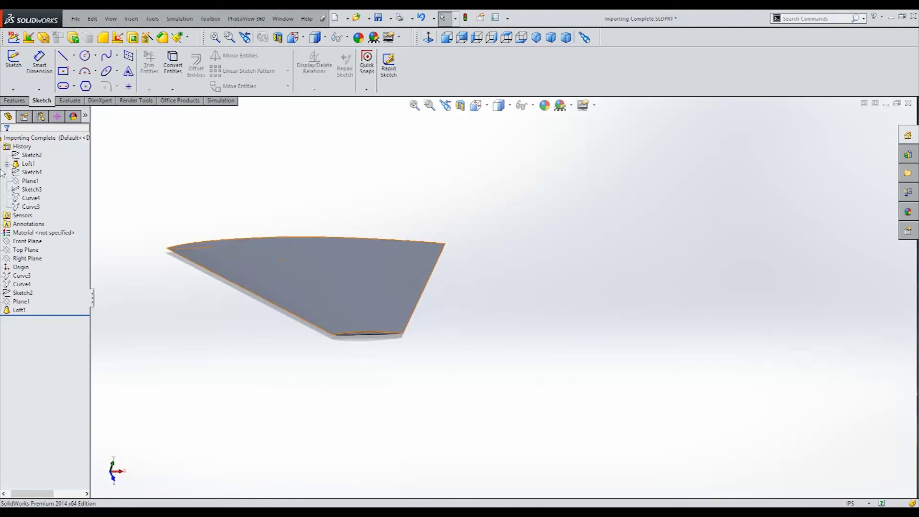
middle_click_drag(314, 314, 371, 421)
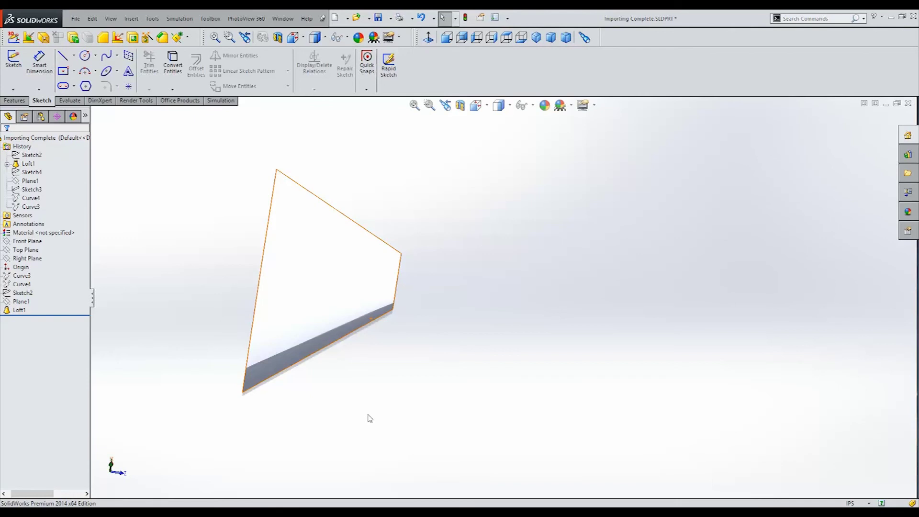
mouse_move(364, 417)
middle_mouse_down()
mouse_move(366, 306)
mouse_move(261, 341)
mouse_move(297, 318)
mouse_move(356, 336)
middle_mouse_up()
left_click(21, 292)
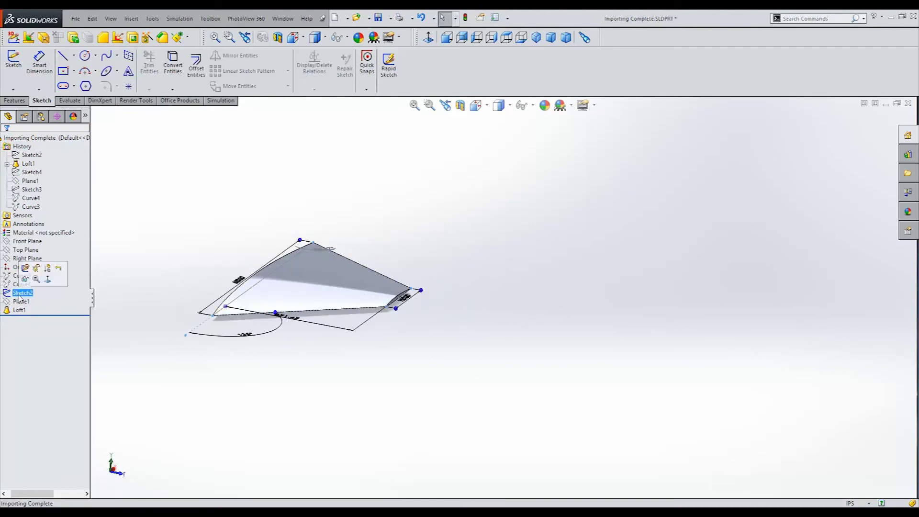
left_click(25, 268)
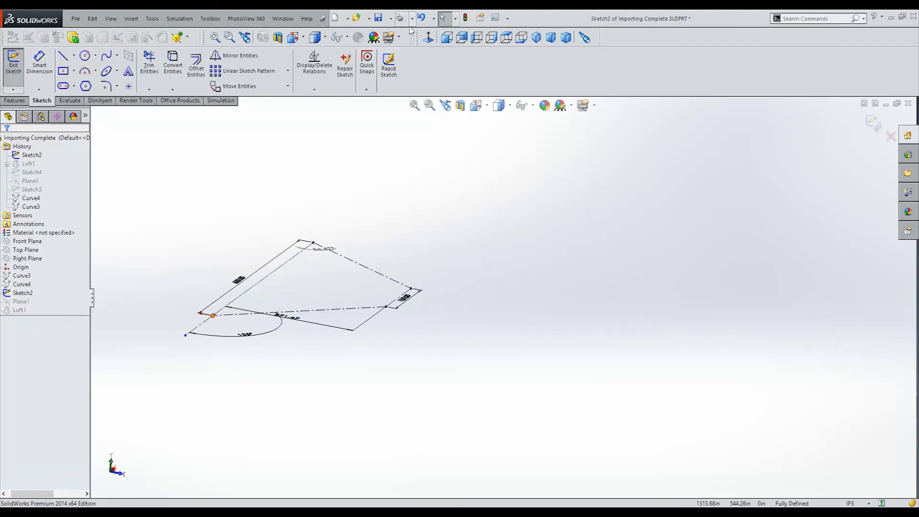
left_click(429, 37)
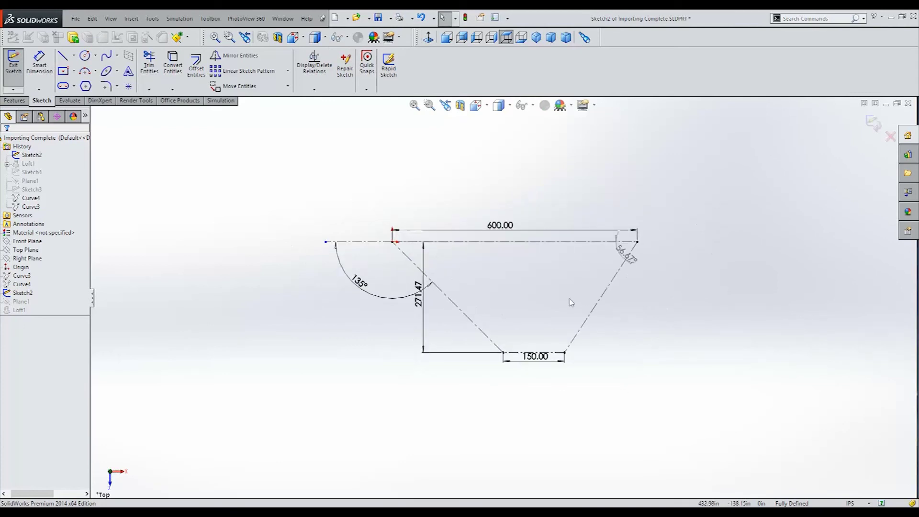
middle_click_drag(560, 321, 508, 313, "ctrl")
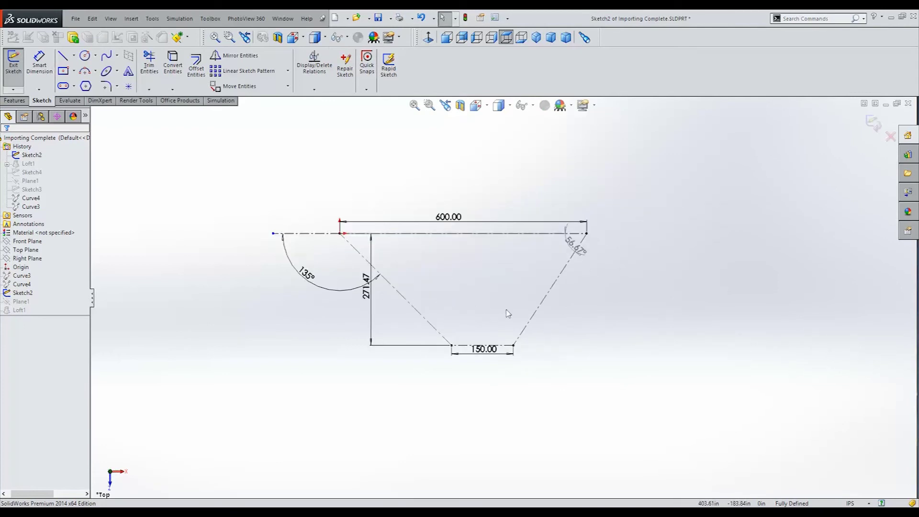
left_click(456, 348)
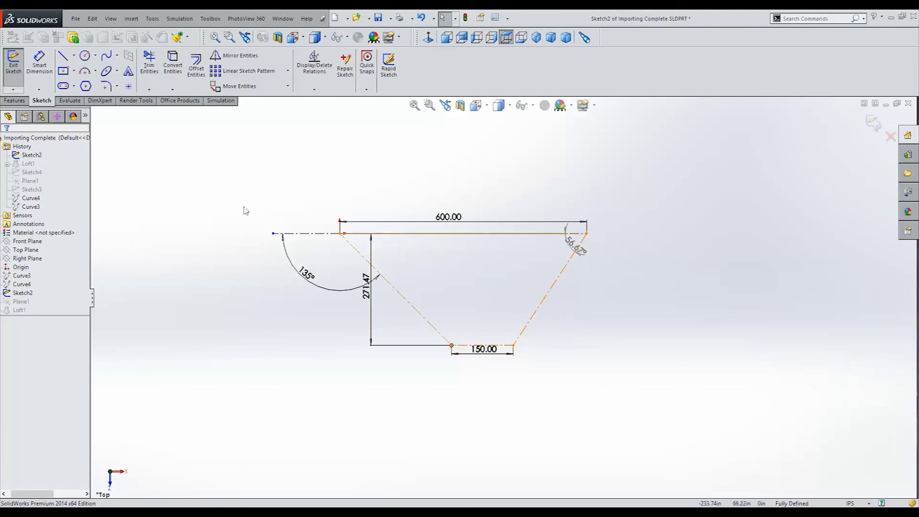
left_click(13, 62)
middle_click_drag(371, 422, 391, 181)
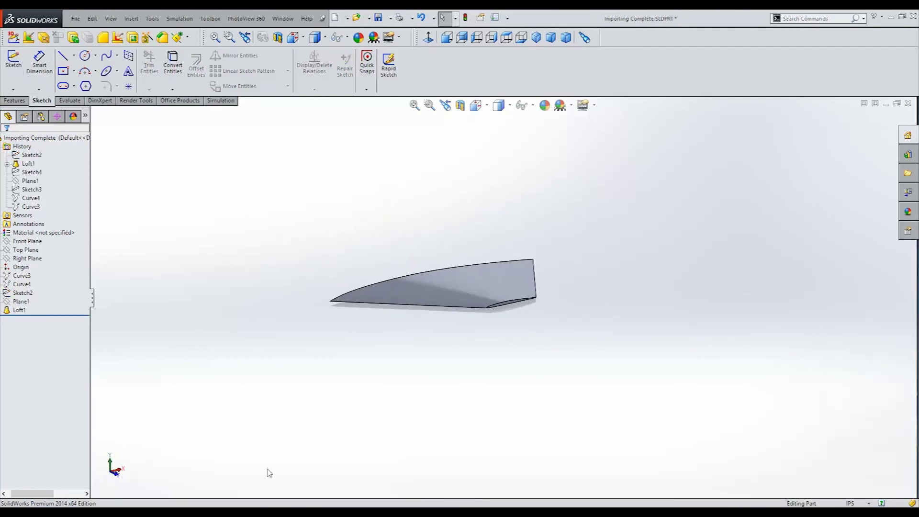